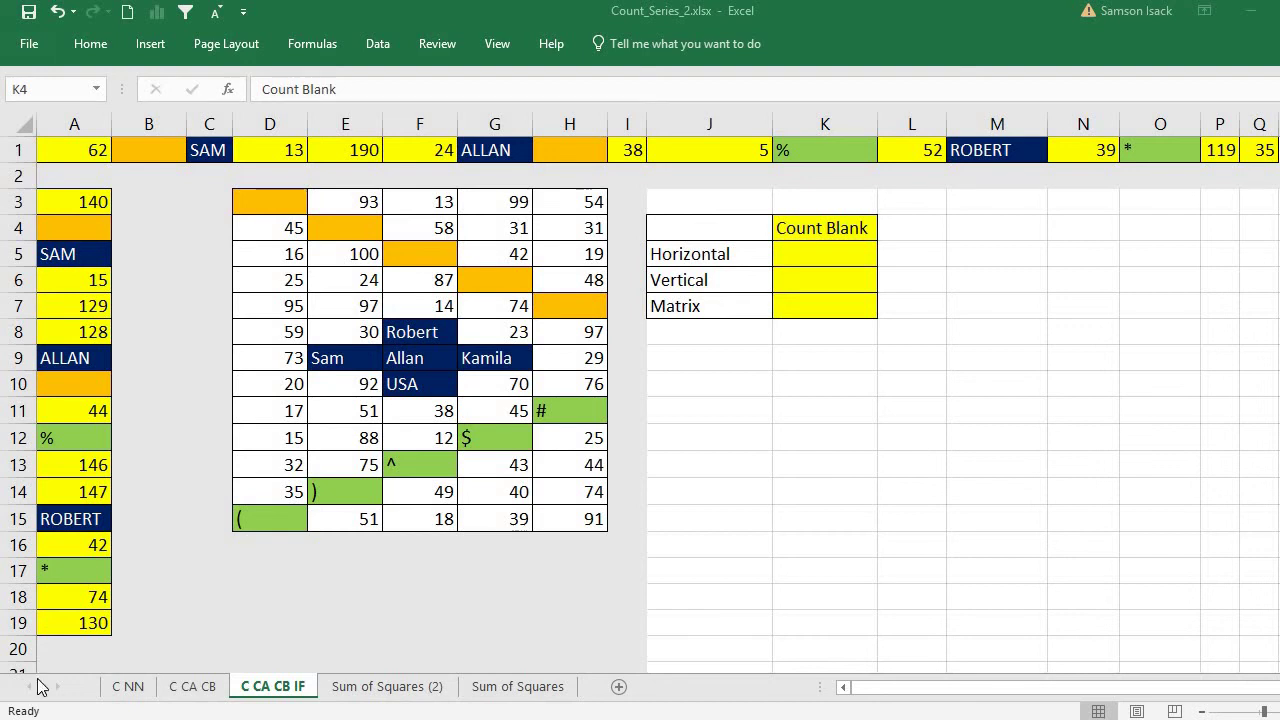
Examine the Count Blank table and the number, text, symbol and blank cells in the horizontal range A1:Q1.
{"action": "left_click", "coordinate": [820, 226]}
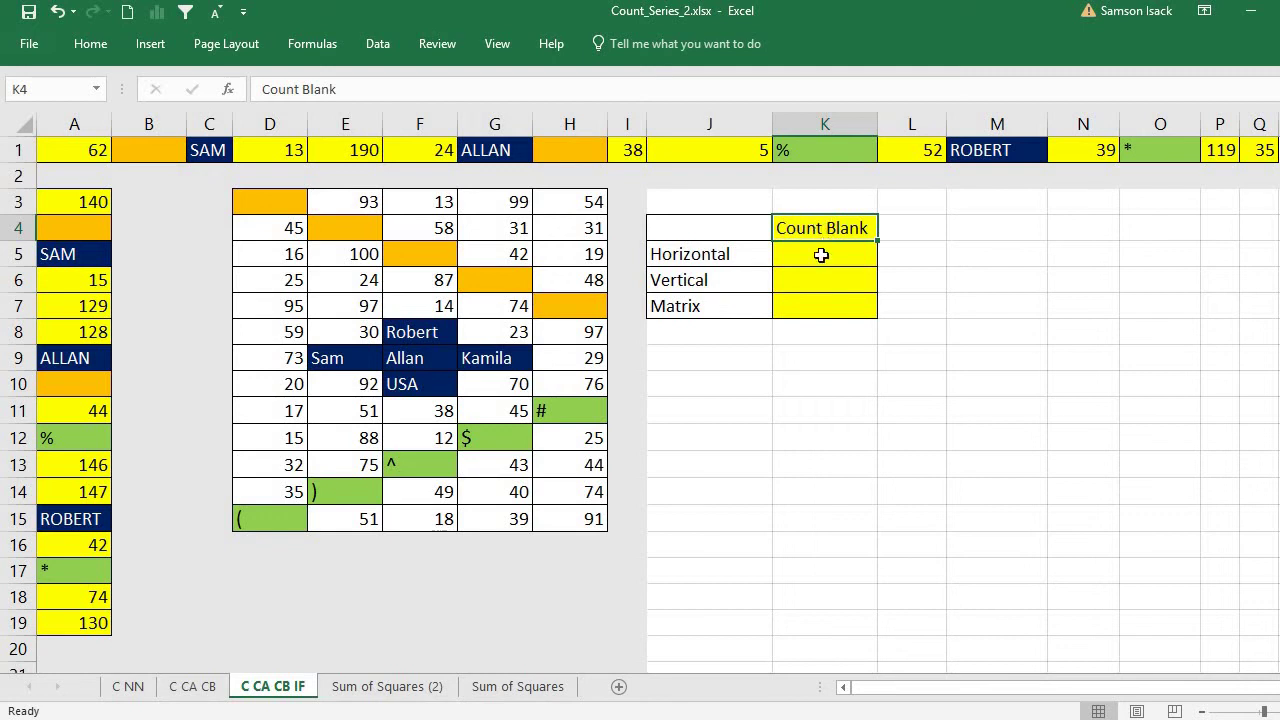
{"action": "left_click", "coordinate": [823, 254]}
{"action": "left_click_drag", "start_coordinate": [77, 157], "coordinate": [1266, 148]}
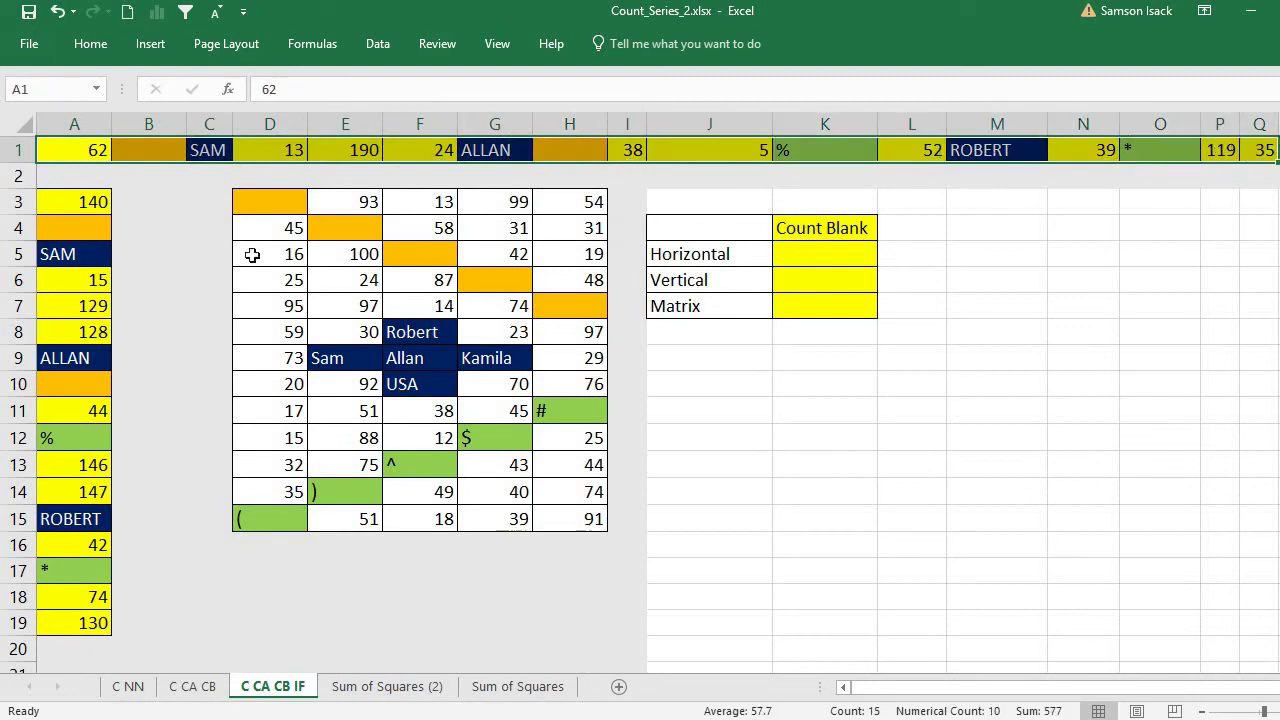
{"action": "left_click", "coordinate": [90, 154]}
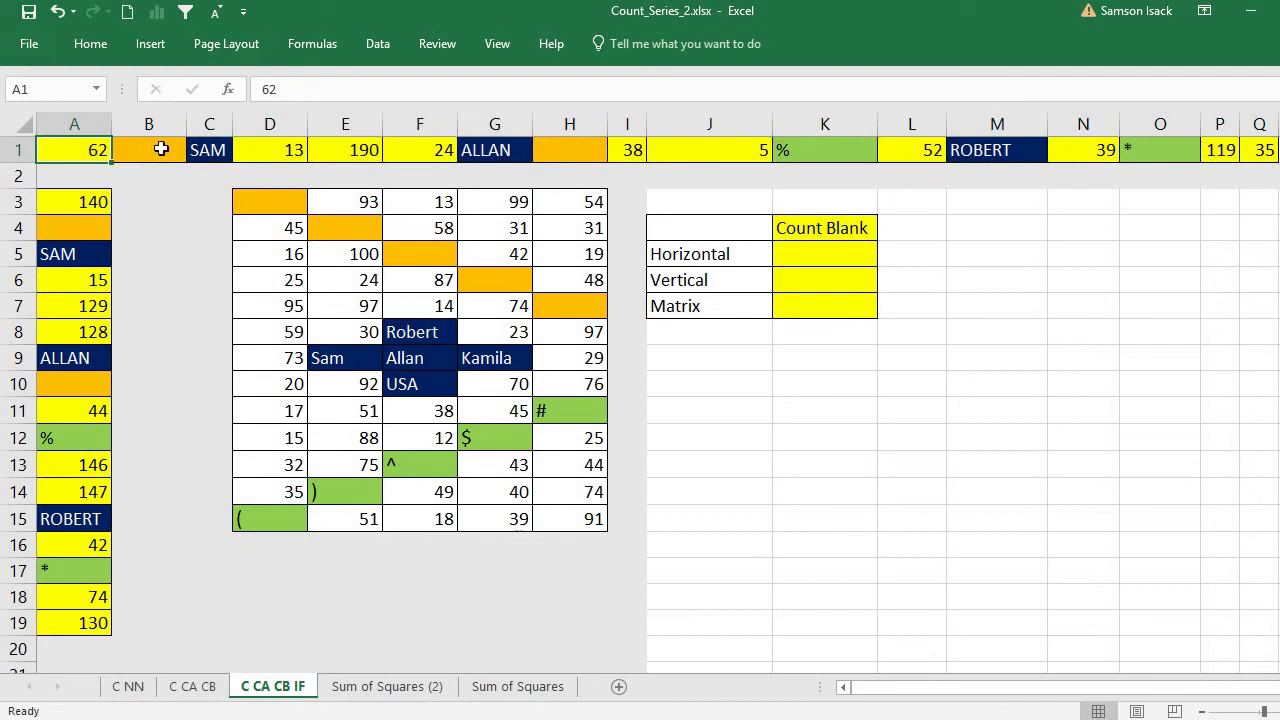
{"action": "left_click", "coordinate": [203, 150]}
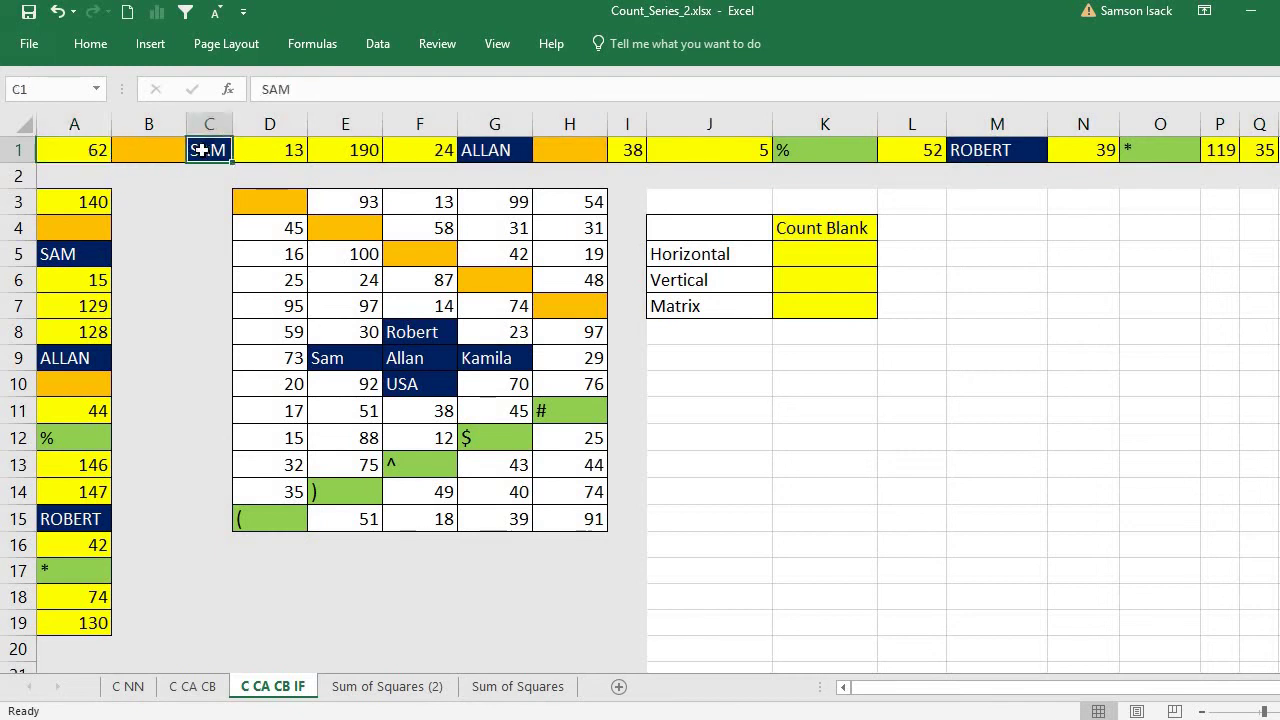
{"action": "left_click", "coordinate": [478, 150]}
{"action": "left_click", "coordinate": [840, 150]}
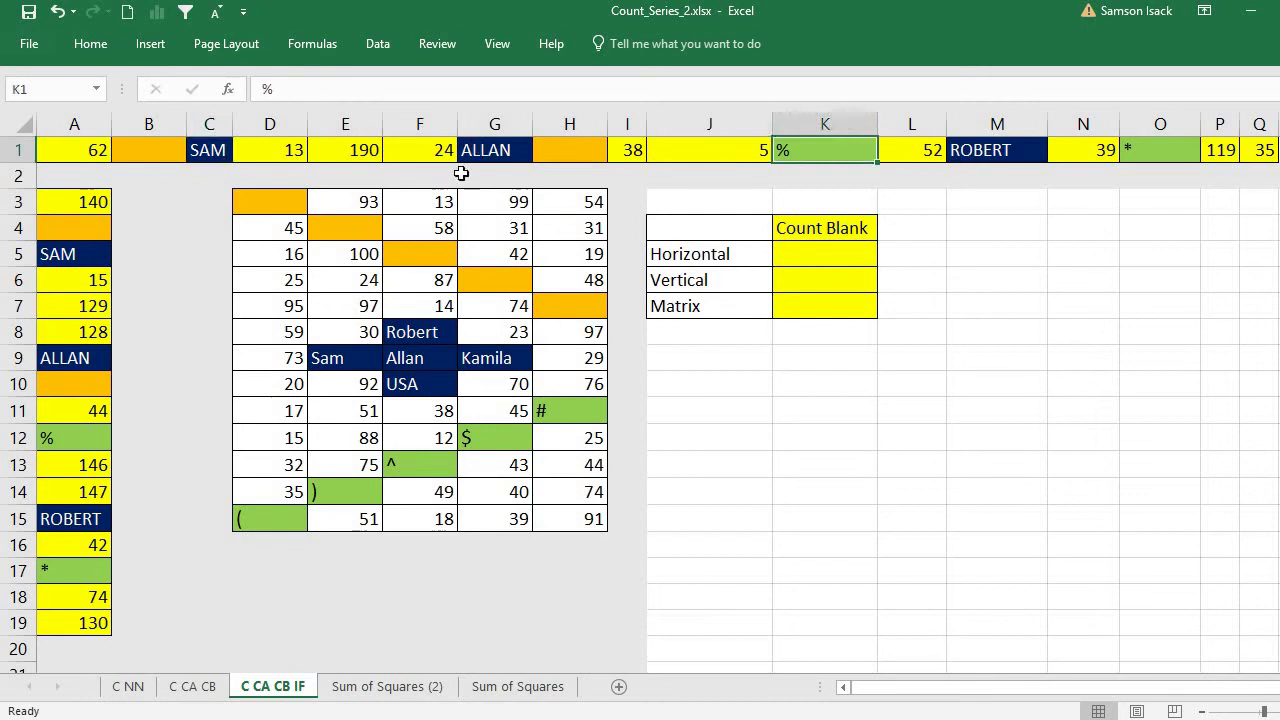
{"action": "left_click", "coordinate": [152, 150]}
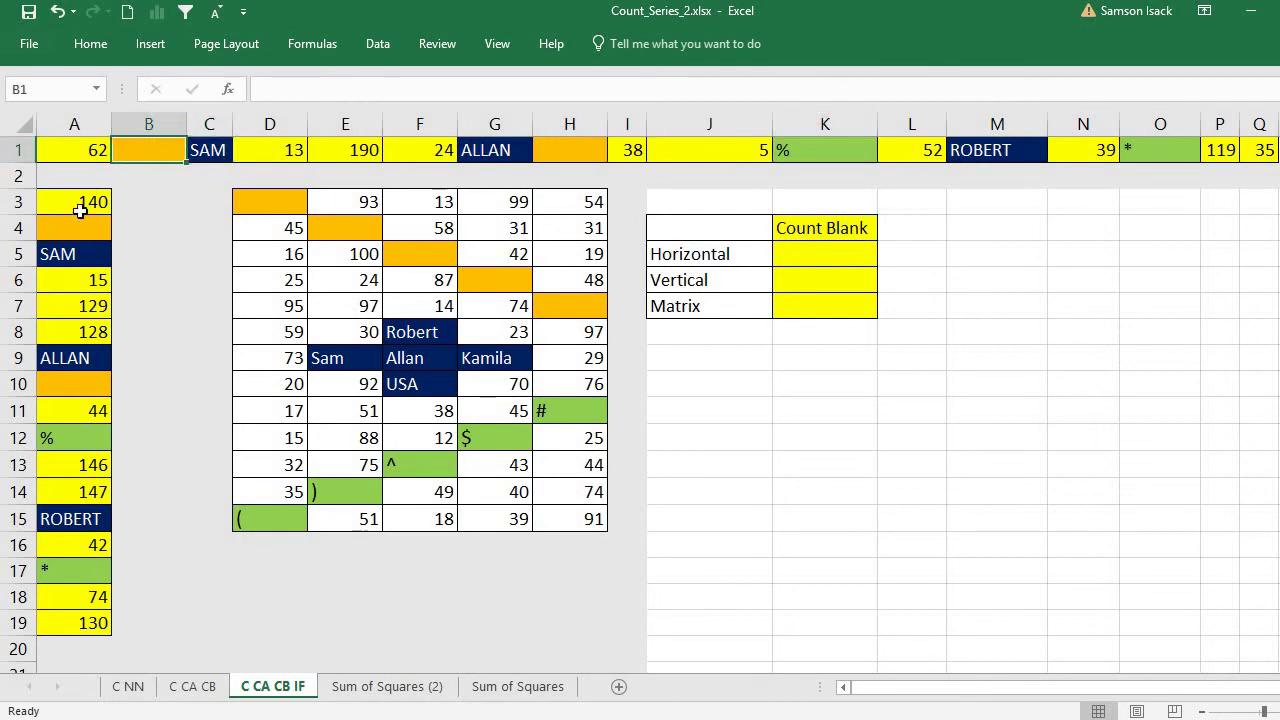
Review the extents of the horizontal range A1:Q1, the vertical range A3:A19 and the matrix D3:H15.
{"action": "left_click_drag", "start_coordinate": [87, 152], "coordinate": [1262, 130]}
{"action": "left_click_drag", "start_coordinate": [92, 204], "coordinate": [95, 625]}
{"action": "left_click_drag", "start_coordinate": [255, 203], "coordinate": [590, 518]}
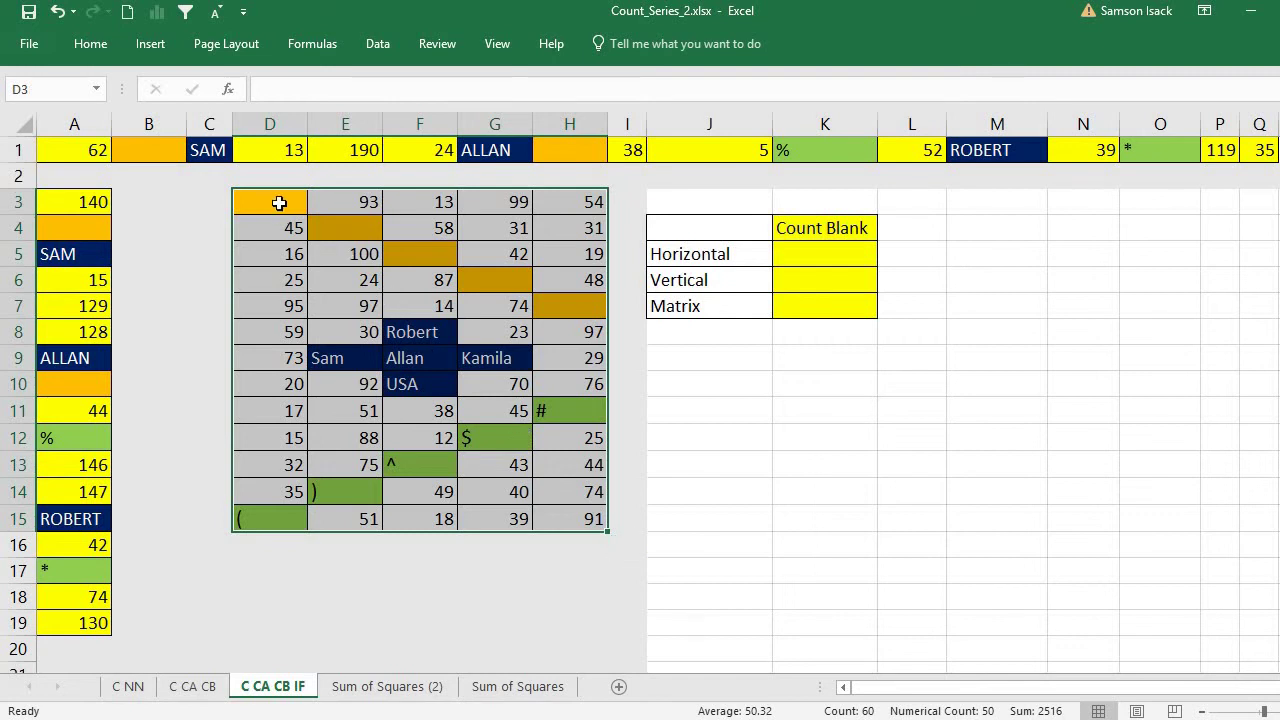
{"action": "left_click_drag", "start_coordinate": [279, 203], "coordinate": [590, 493]}
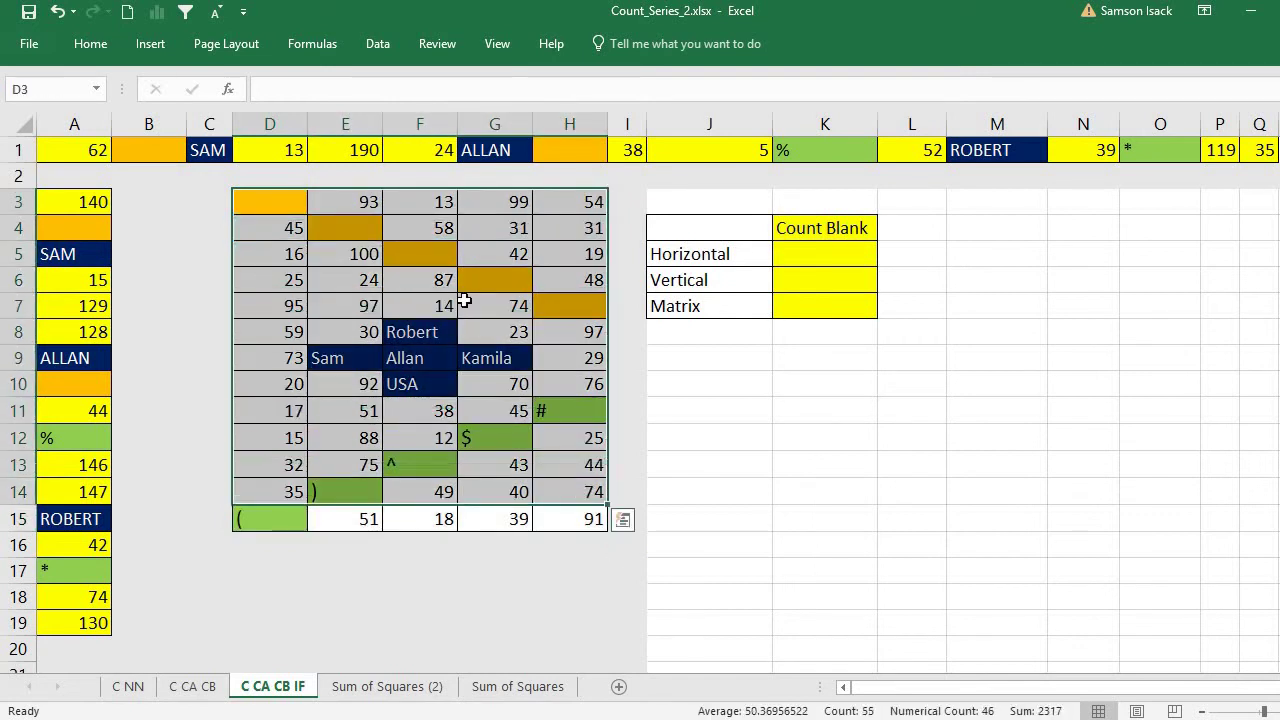
{"action": "left_click", "coordinate": [465, 300]}
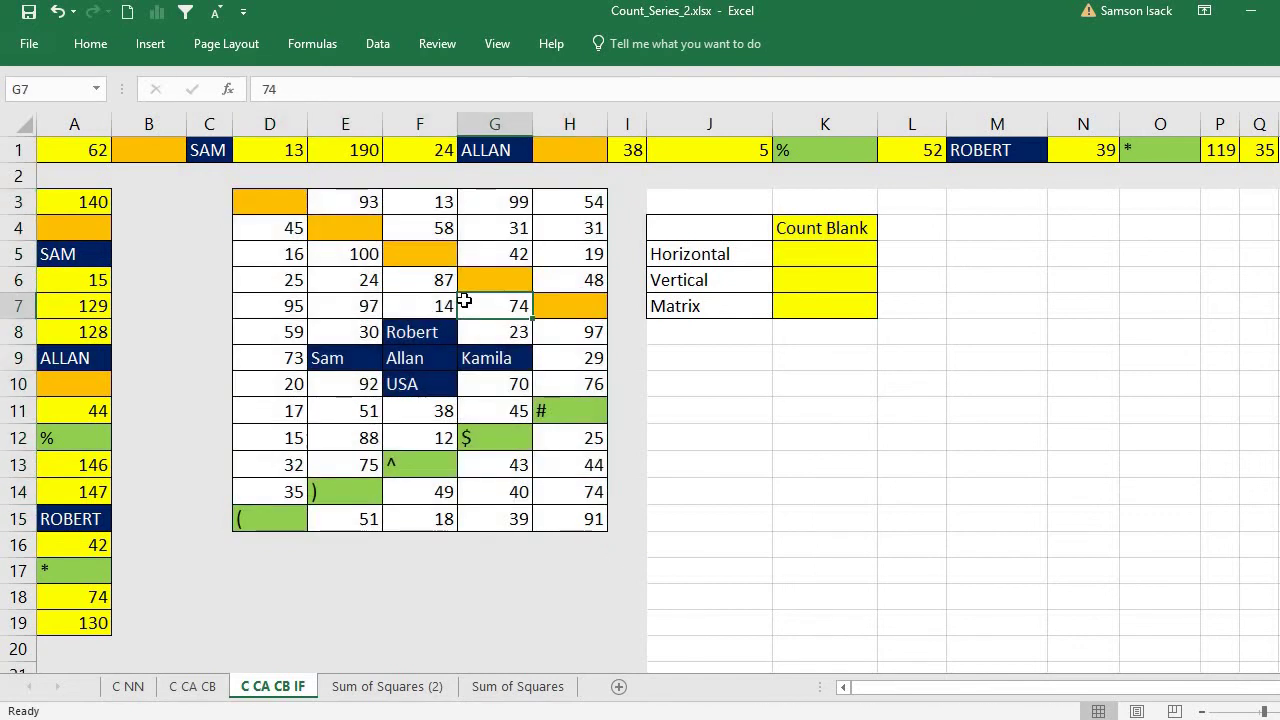
Inspect the blank cells B1 and H1 that the horizontal Count Blank cell K5 has to cover.
{"action": "left_click", "coordinate": [795, 233]}
{"action": "left_click", "coordinate": [800, 247]}
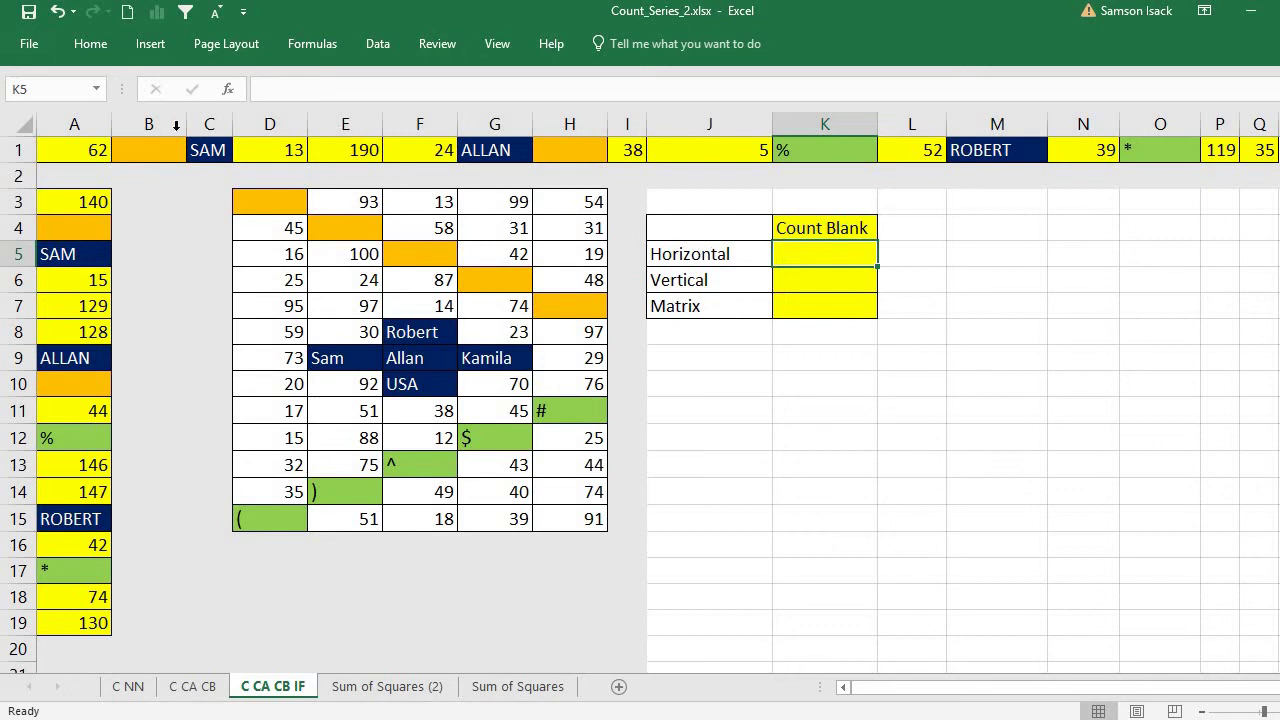
{"action": "left_click", "coordinate": [152, 148]}
{"action": "left_click", "coordinate": [566, 149]}
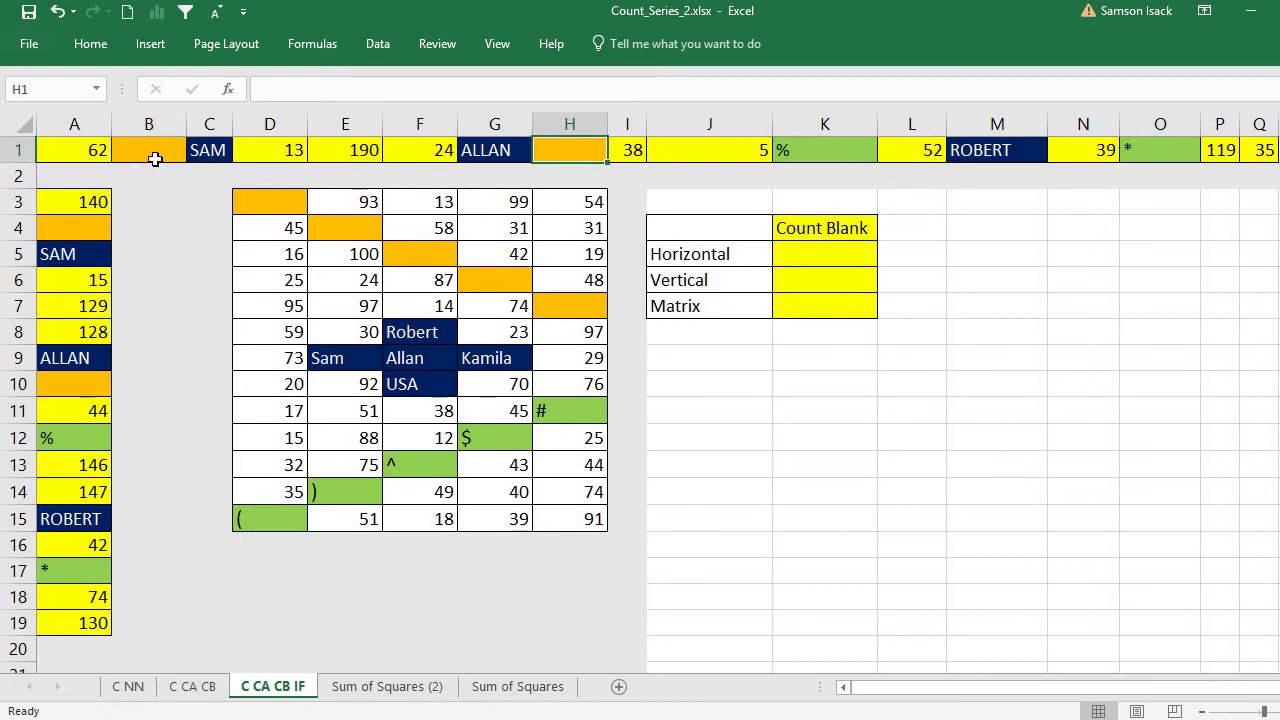
{"action": "left_click", "coordinate": [825, 227]}
{"action": "left_click", "coordinate": [804, 253]}
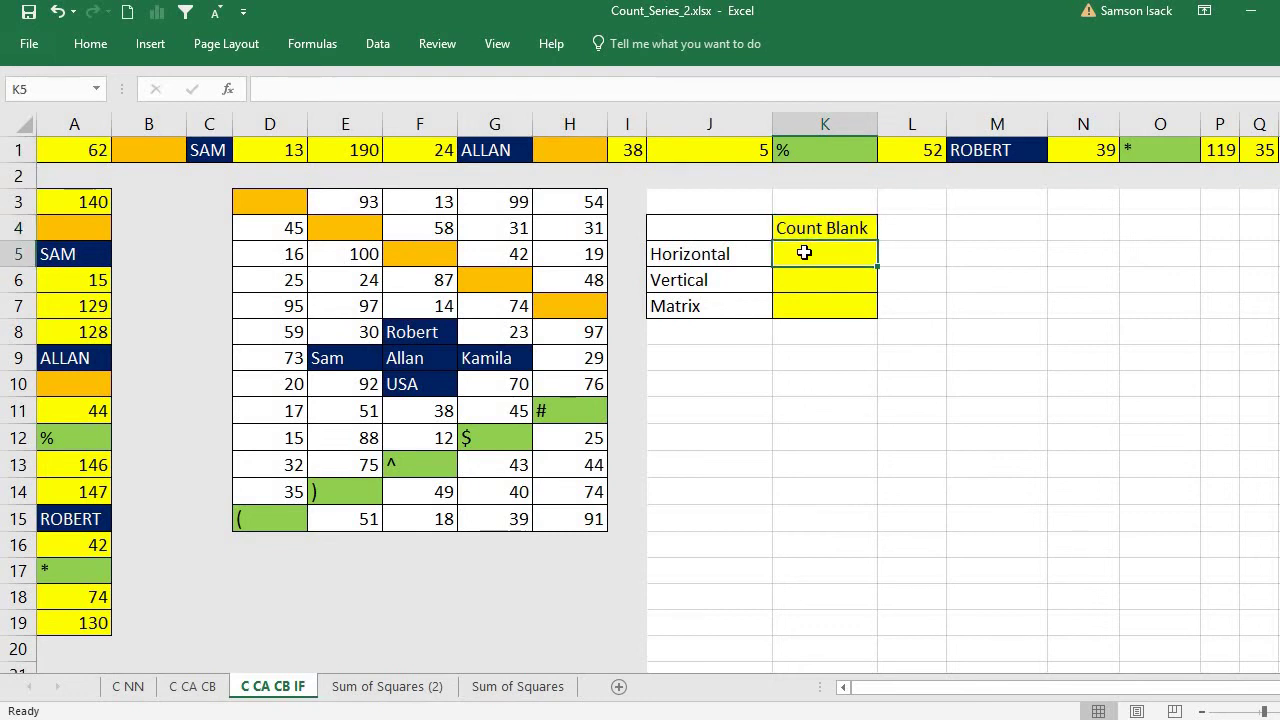
Enter =COUNTBLANK(A1:Q1) in K5 to count the blank cells in the horizontal range.
{"action": "left_click", "coordinate": [720, 252]}
{"action": "left_click", "coordinate": [827, 252]}
{"action": "type", "text": "="}
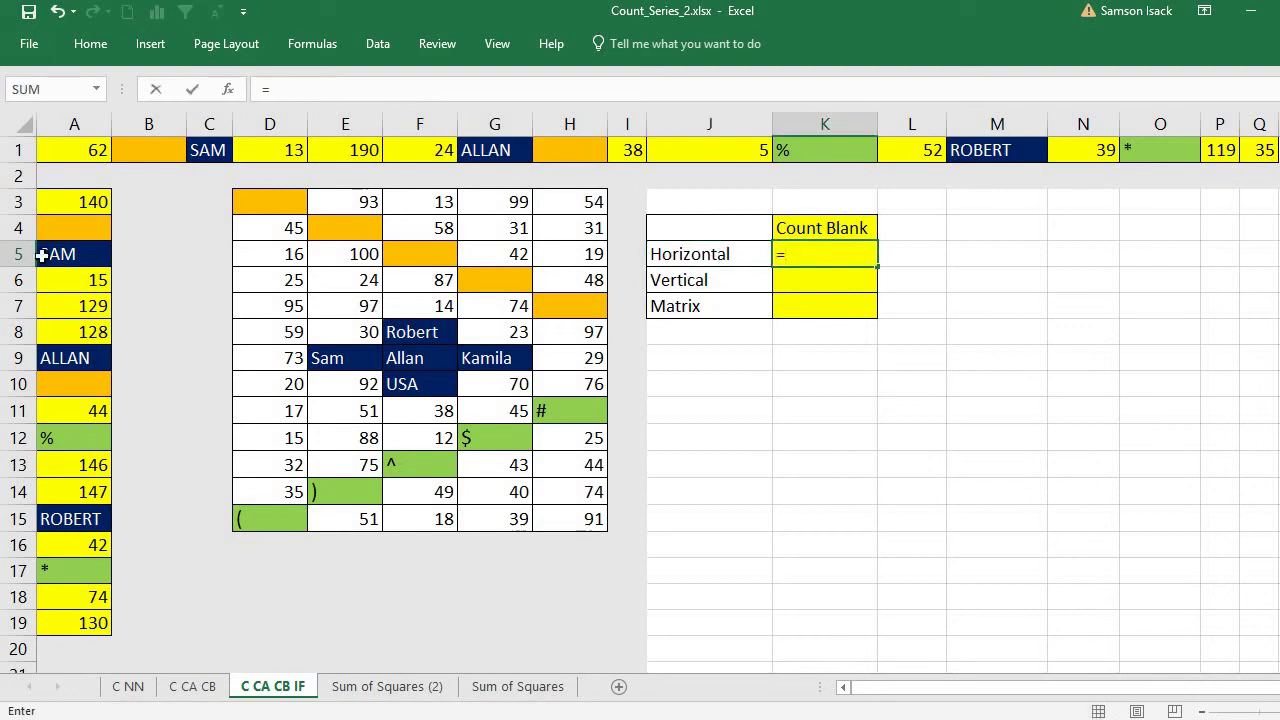
{"action": "type", "text": "C"}
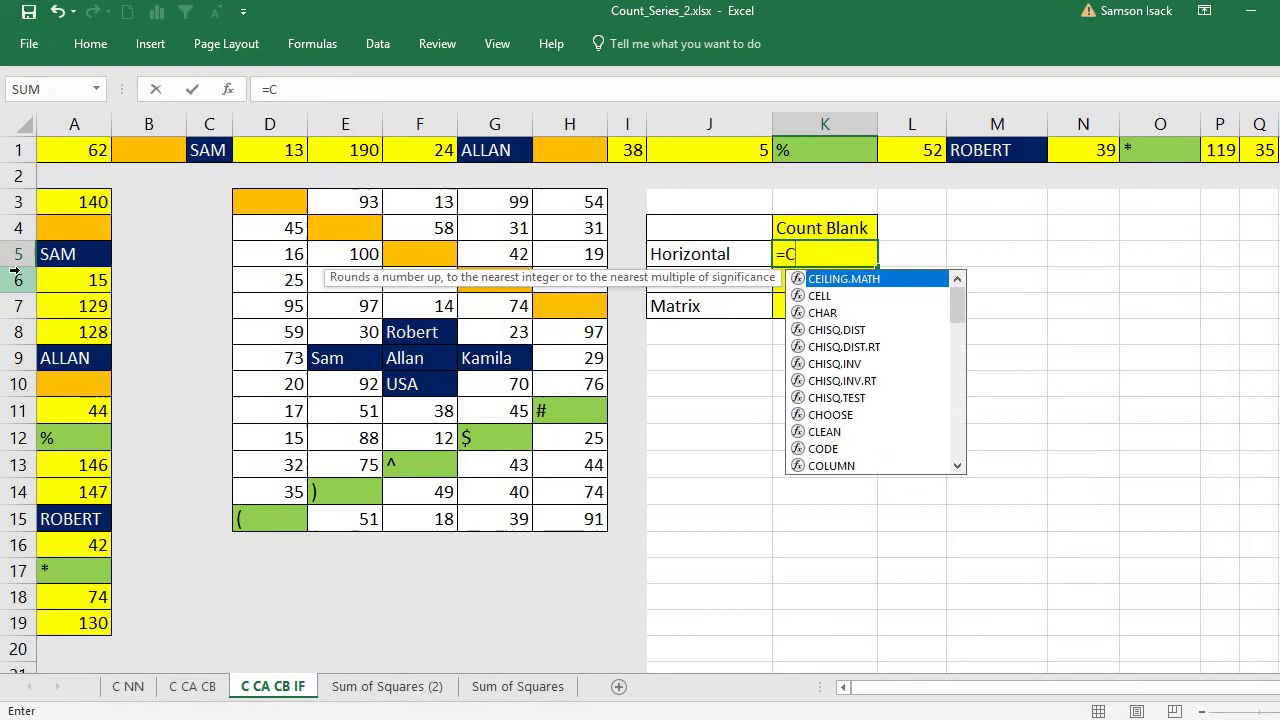
{"action": "type", "text": "OUNTB"}
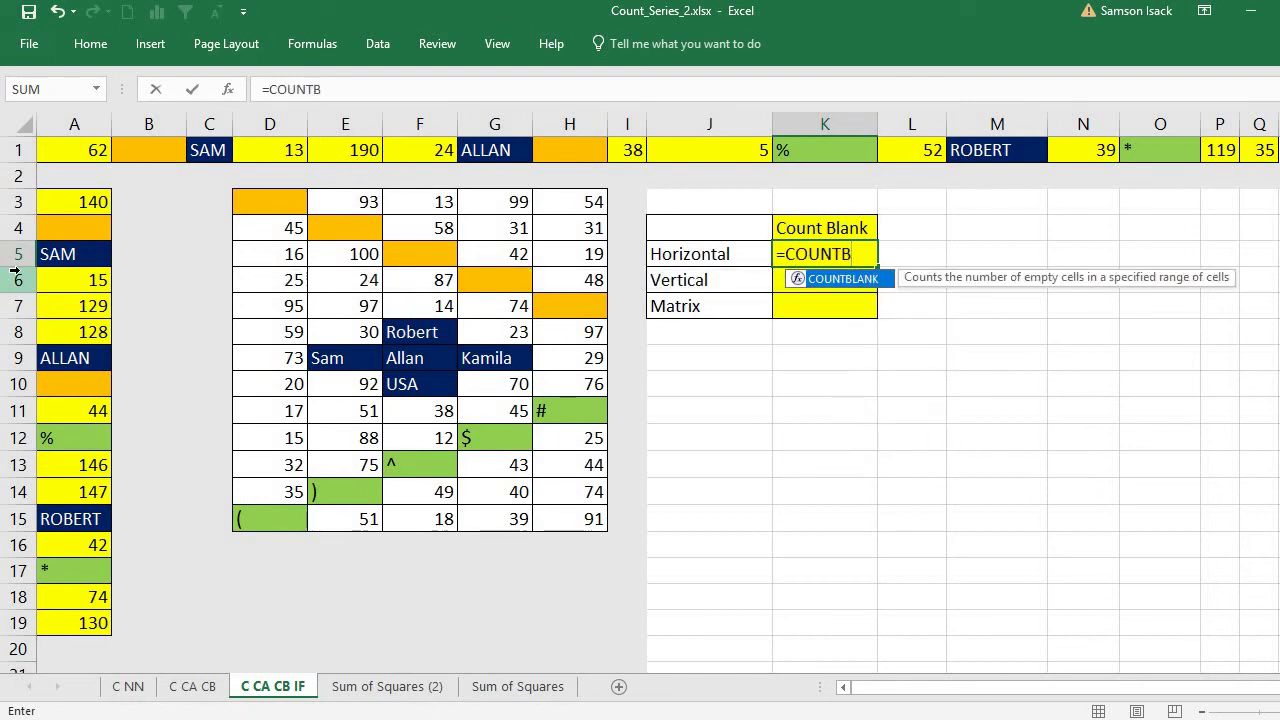
{"action": "double_click", "coordinate": [886, 280]}
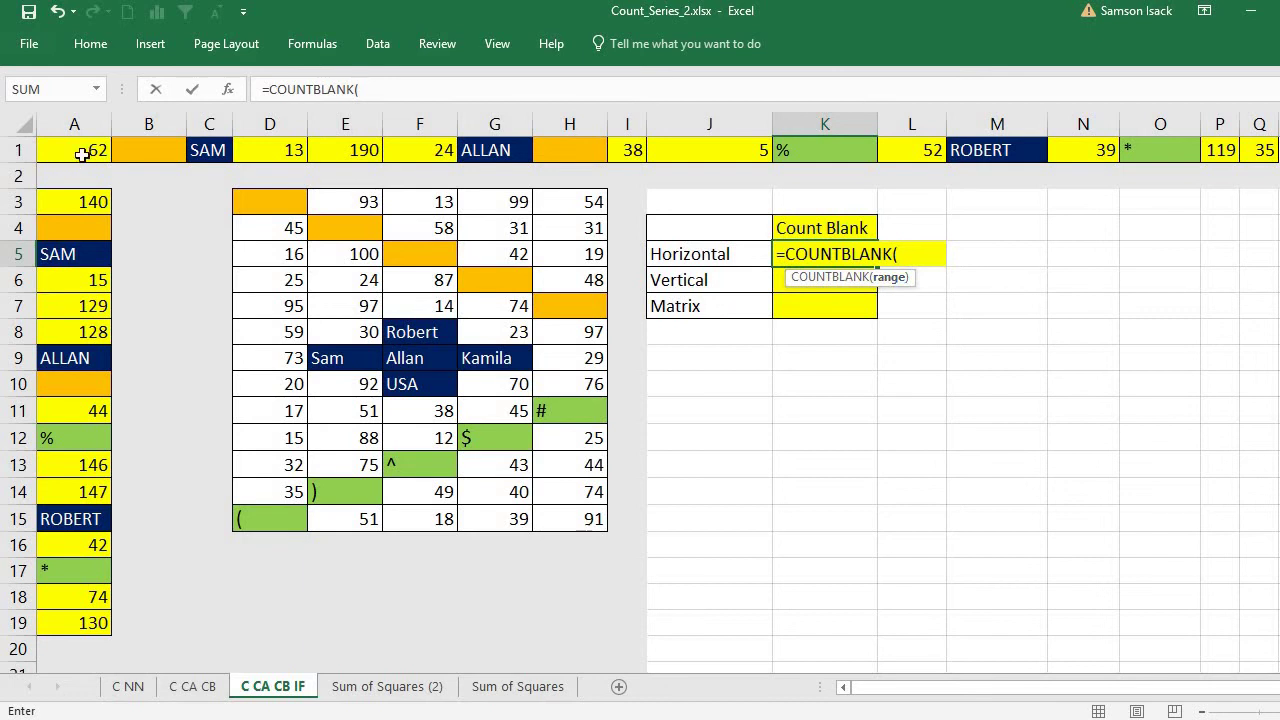
{"action": "left_click_drag", "start_coordinate": [85, 154], "coordinate": [1260, 149]}
{"action": "type", "text": ")"}
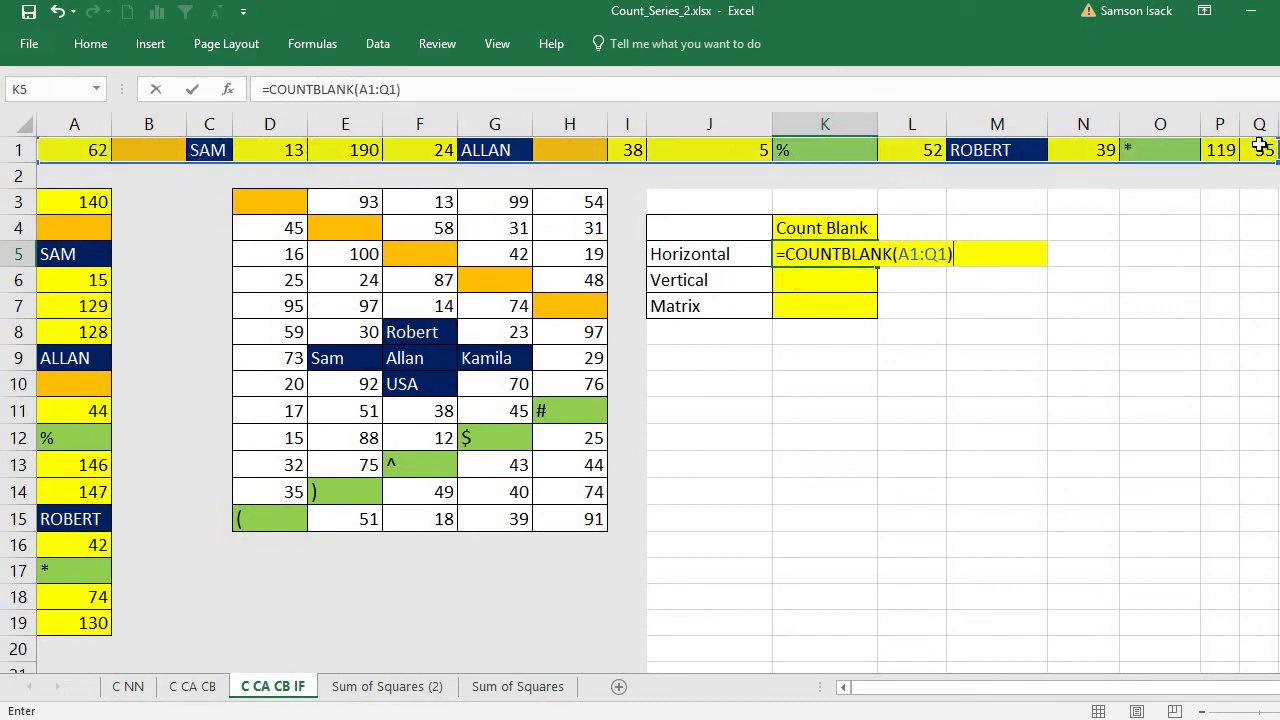
{"action": "key", "text": "Return"}
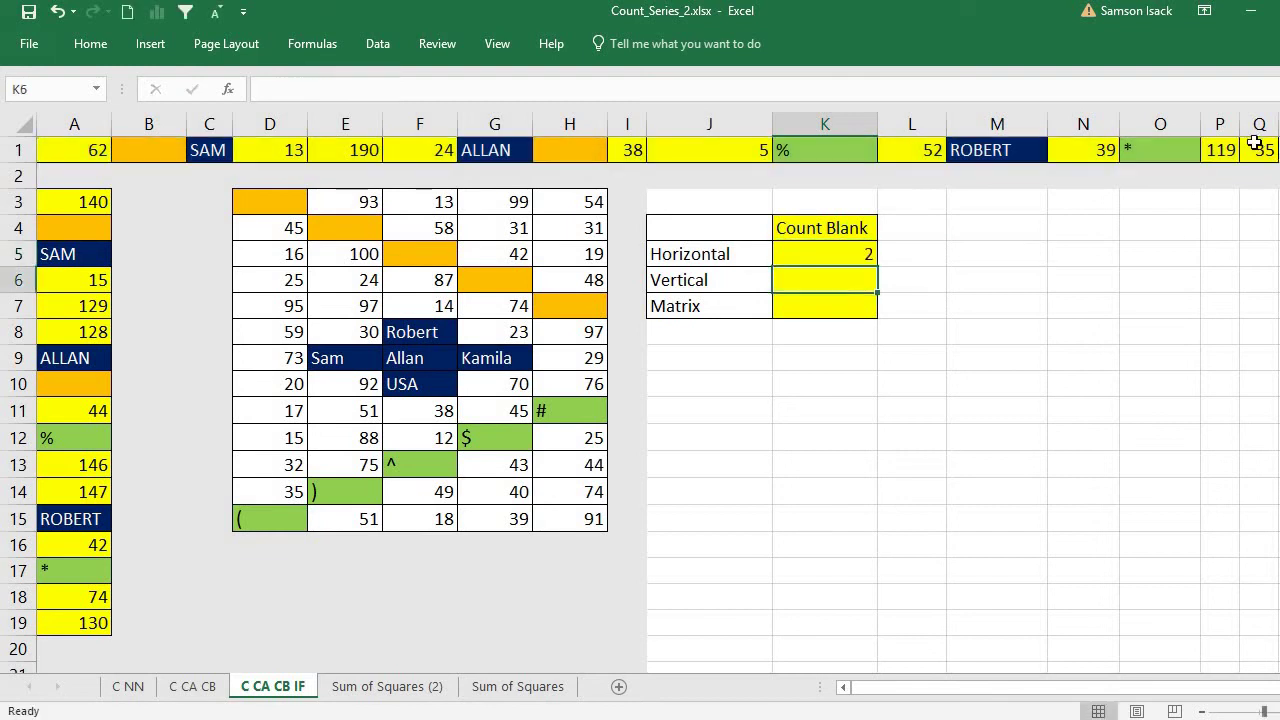
Check the horizontal result in K5 against the blank cells B1 and H1.
{"action": "left_click", "coordinate": [855, 253]}
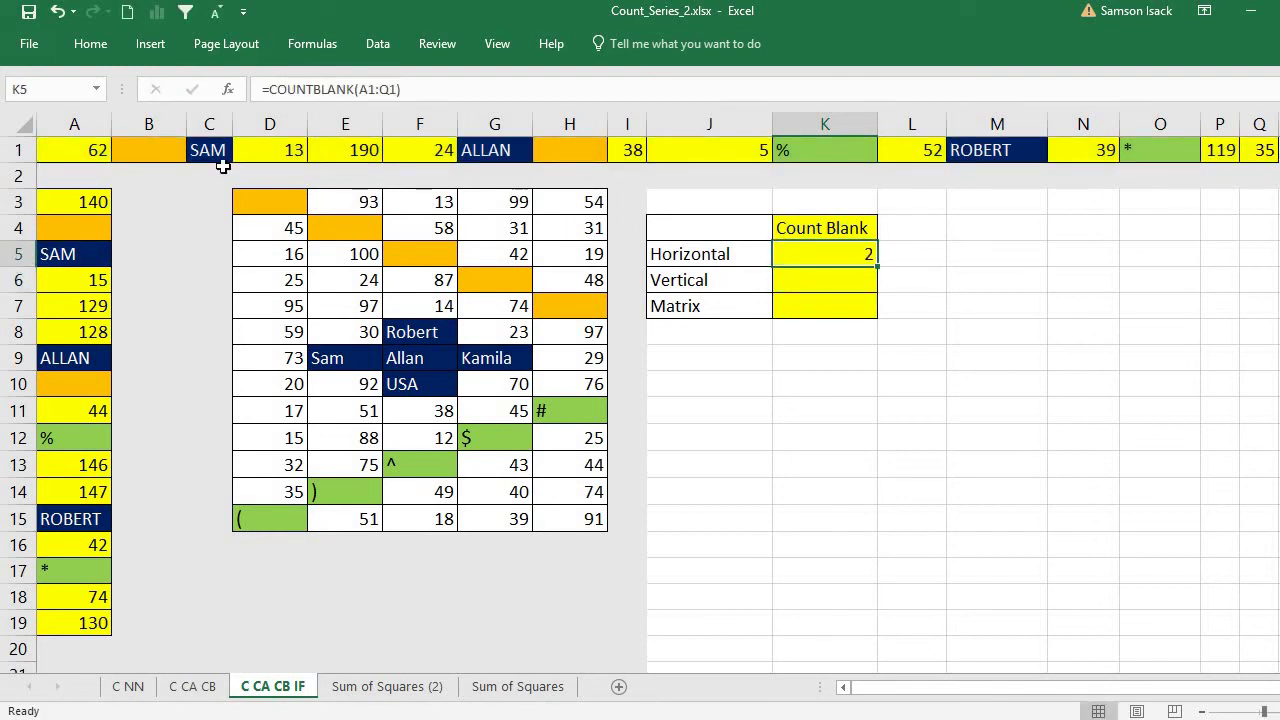
{"action": "left_click", "coordinate": [143, 150]}
{"action": "left_click", "coordinate": [550, 151]}
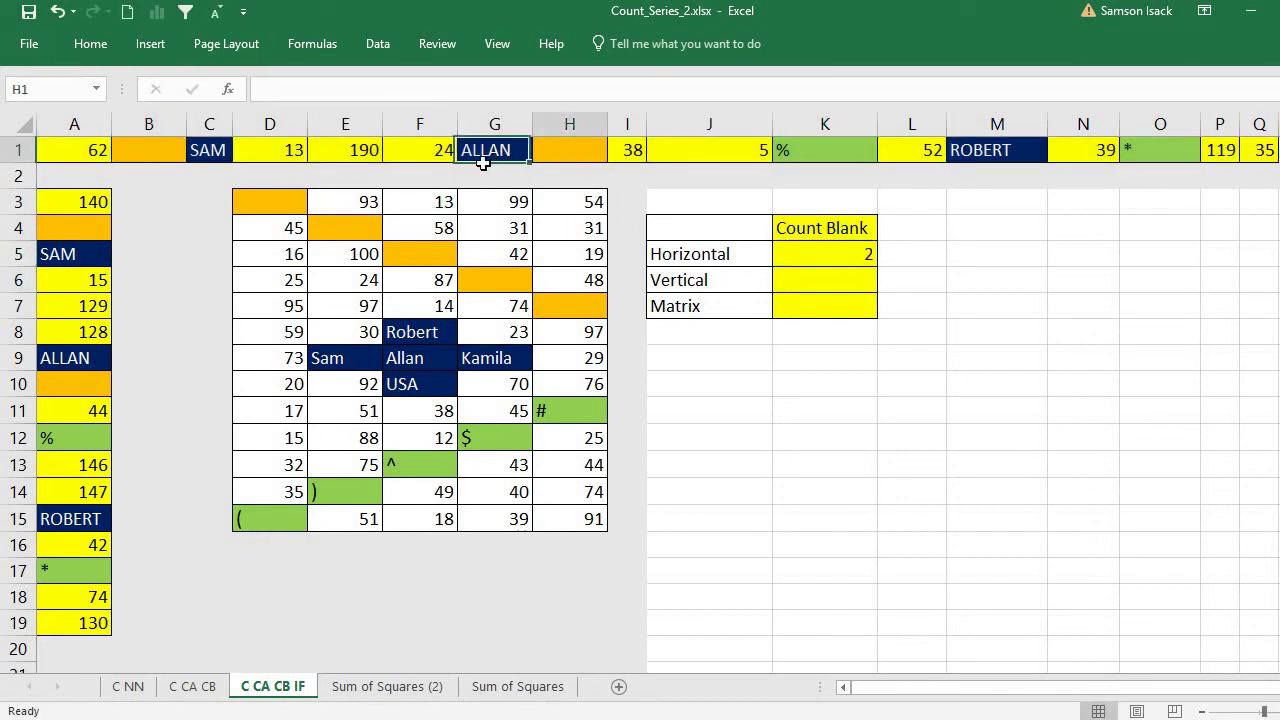
{"action": "left_click", "coordinate": [155, 150]}
{"action": "left_click", "coordinate": [845, 252]}
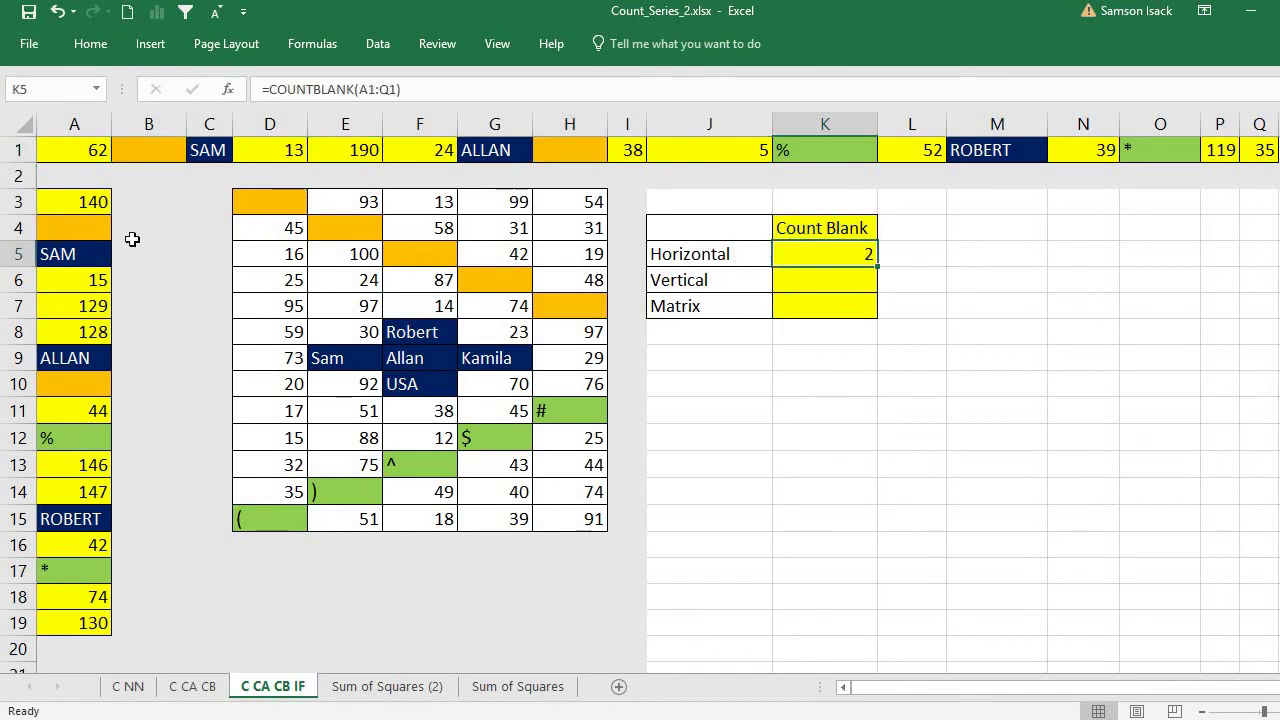
Enter =COUNTBLANK(A3:A19) in K6 to count the blank cells in the vertical range.
{"action": "left_click", "coordinate": [816, 286]}
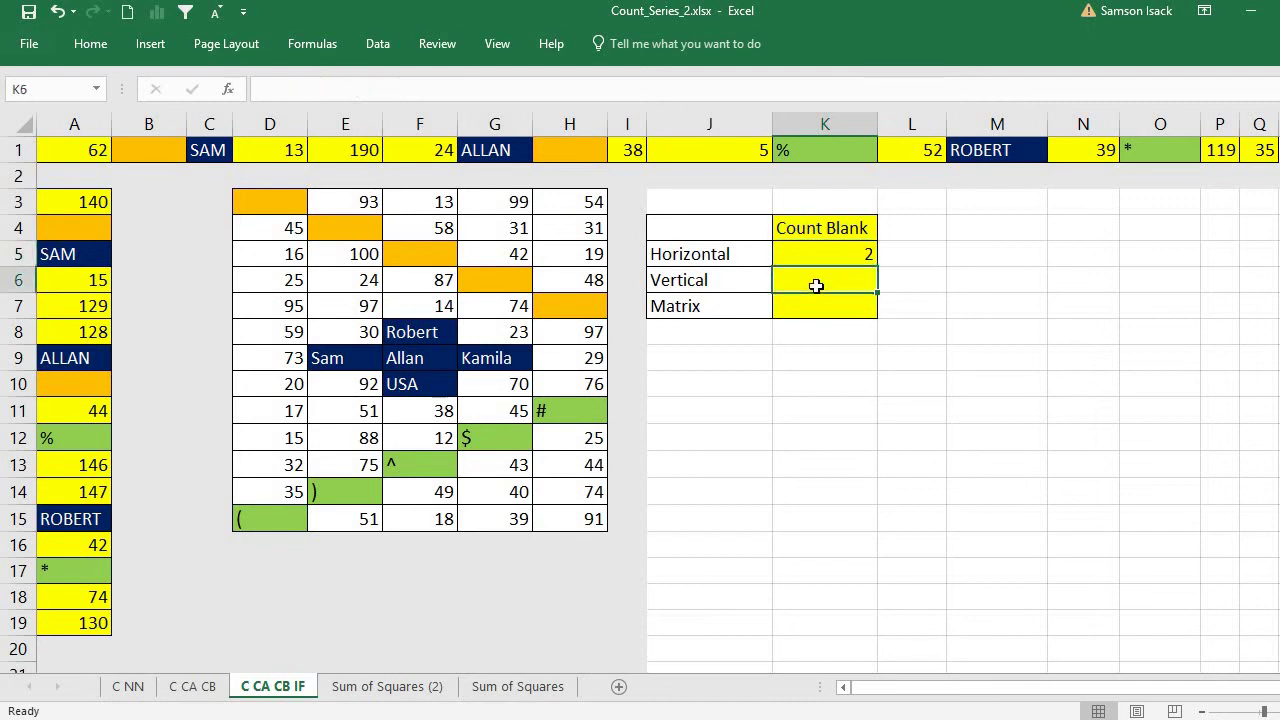
{"action": "type", "text": "=C"}
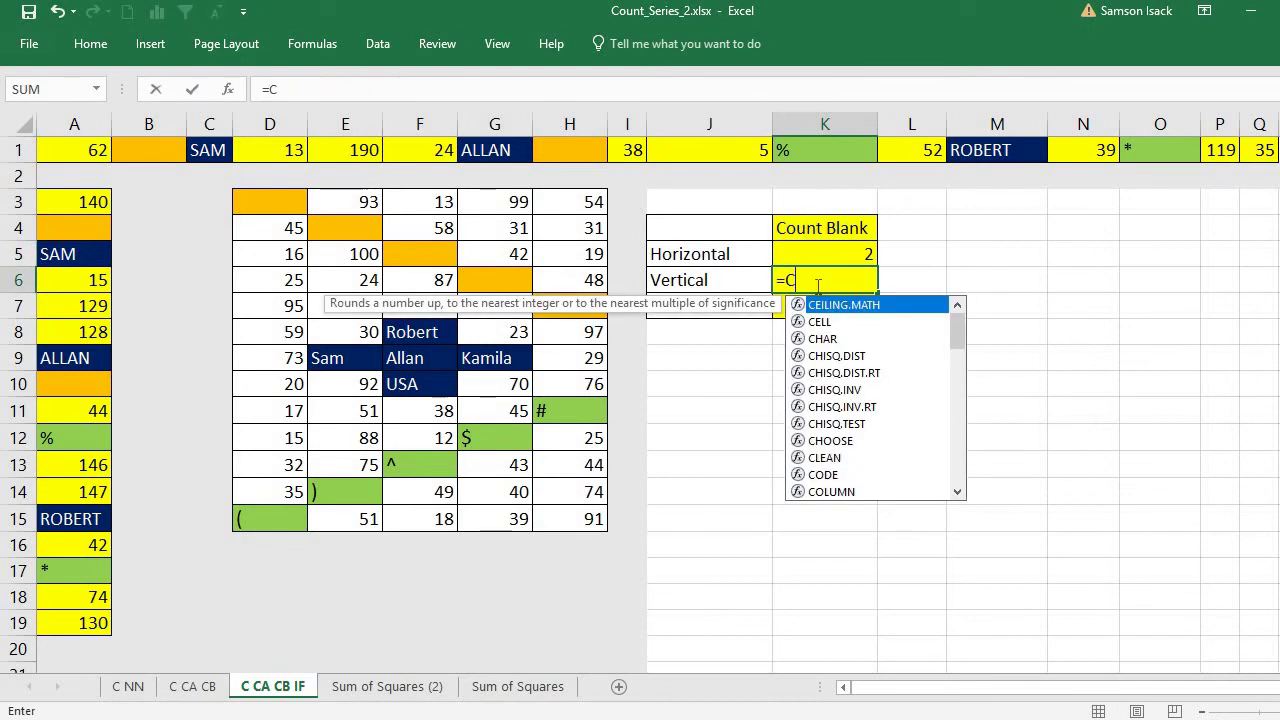
{"action": "type", "text": "OUNTBLA"}
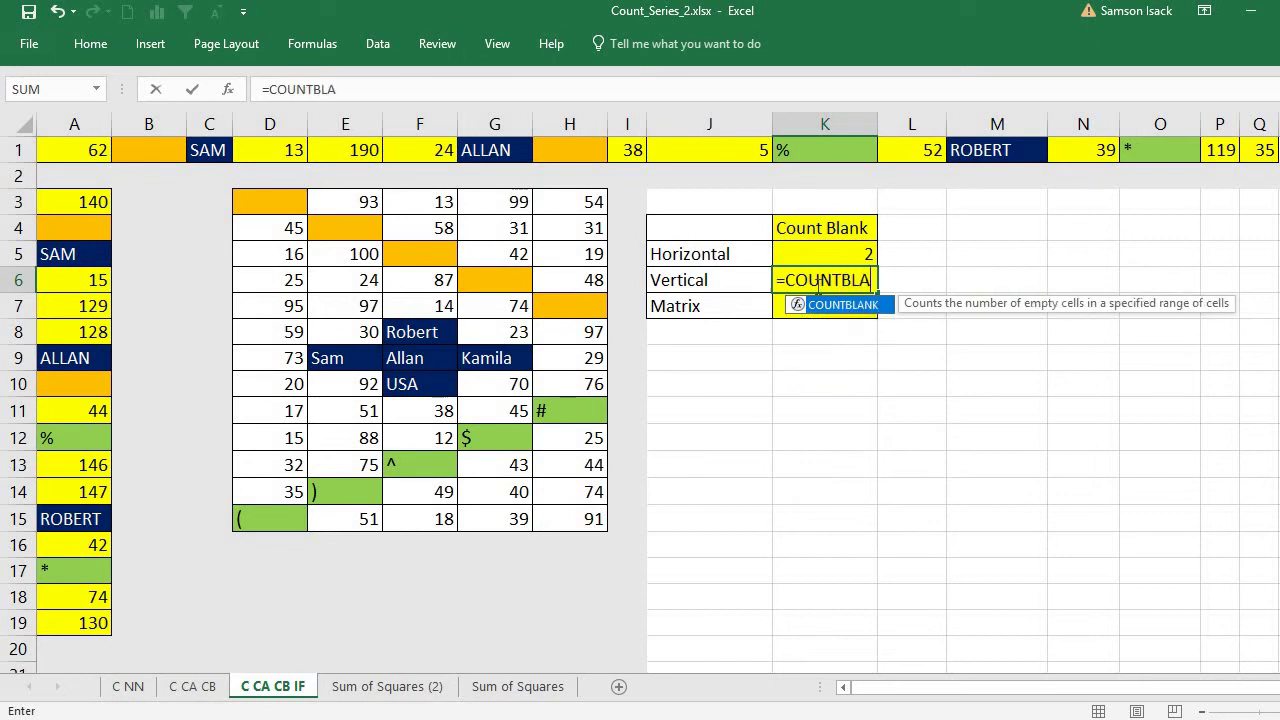
{"action": "type", "text": "NK("}
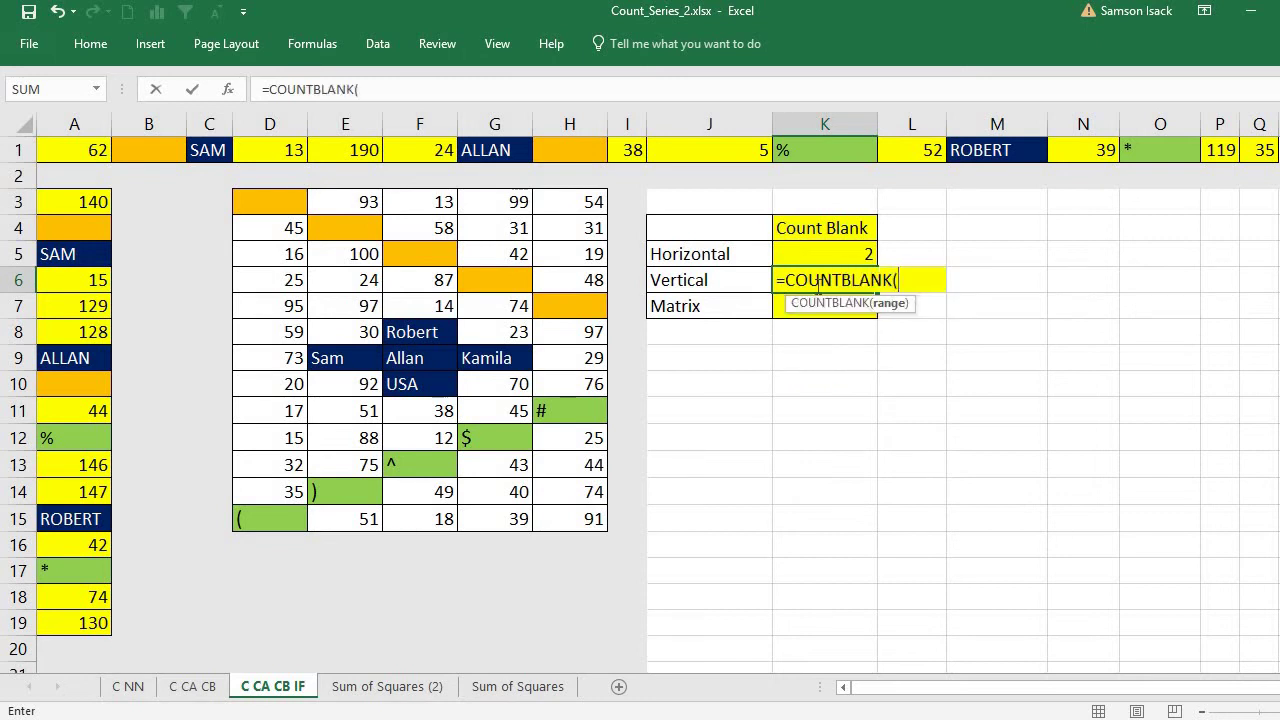
{"action": "left_click_drag", "start_coordinate": [88, 201], "coordinate": [58, 612]}
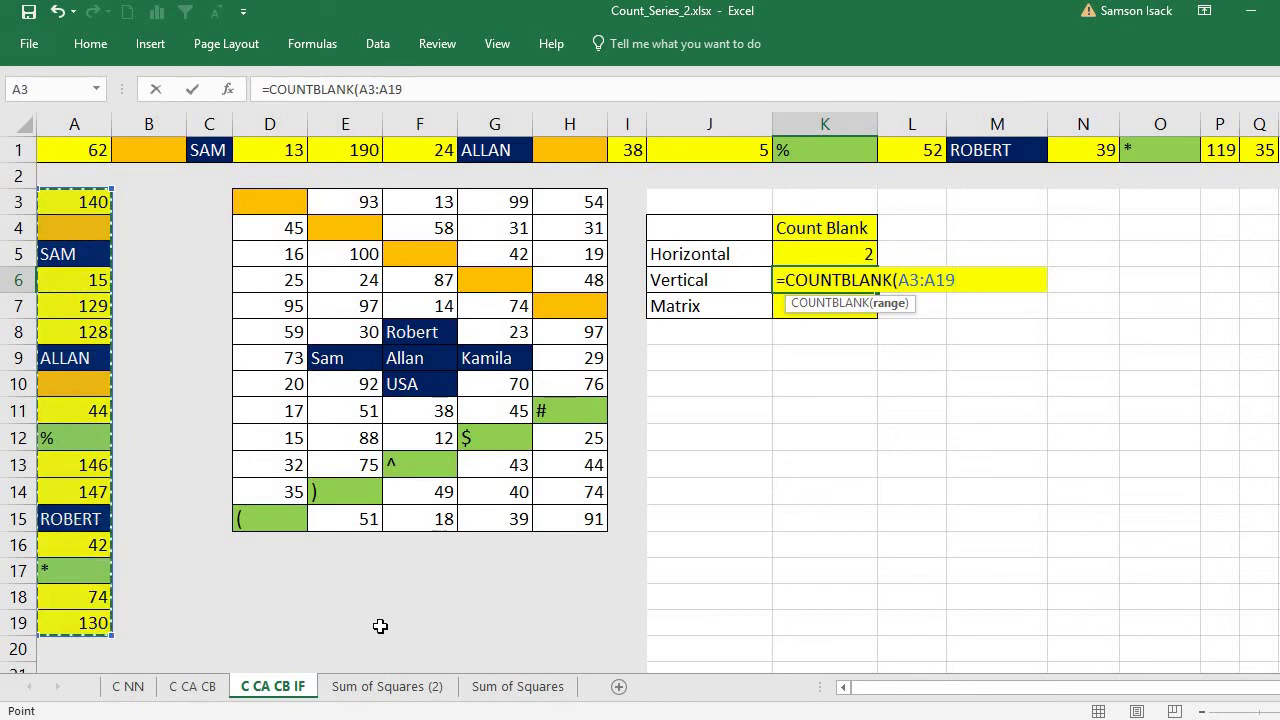
{"action": "type", "text": ")"}
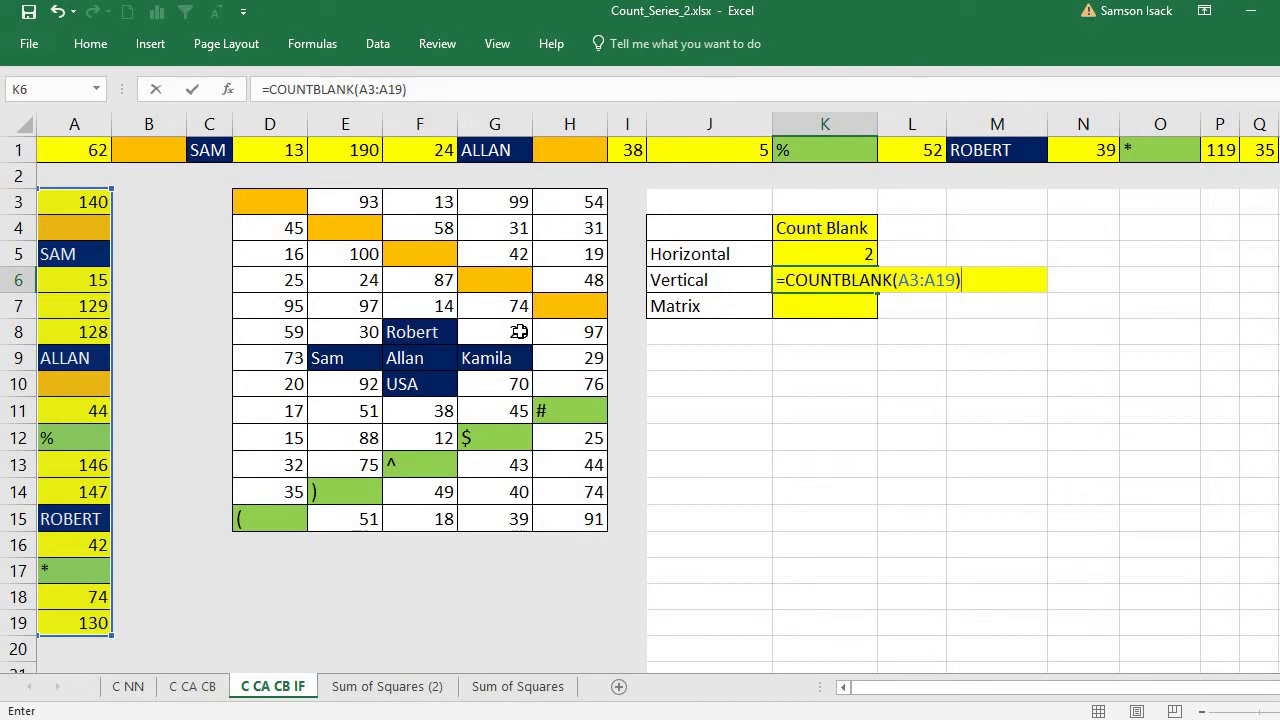
{"action": "key", "text": "Return"}
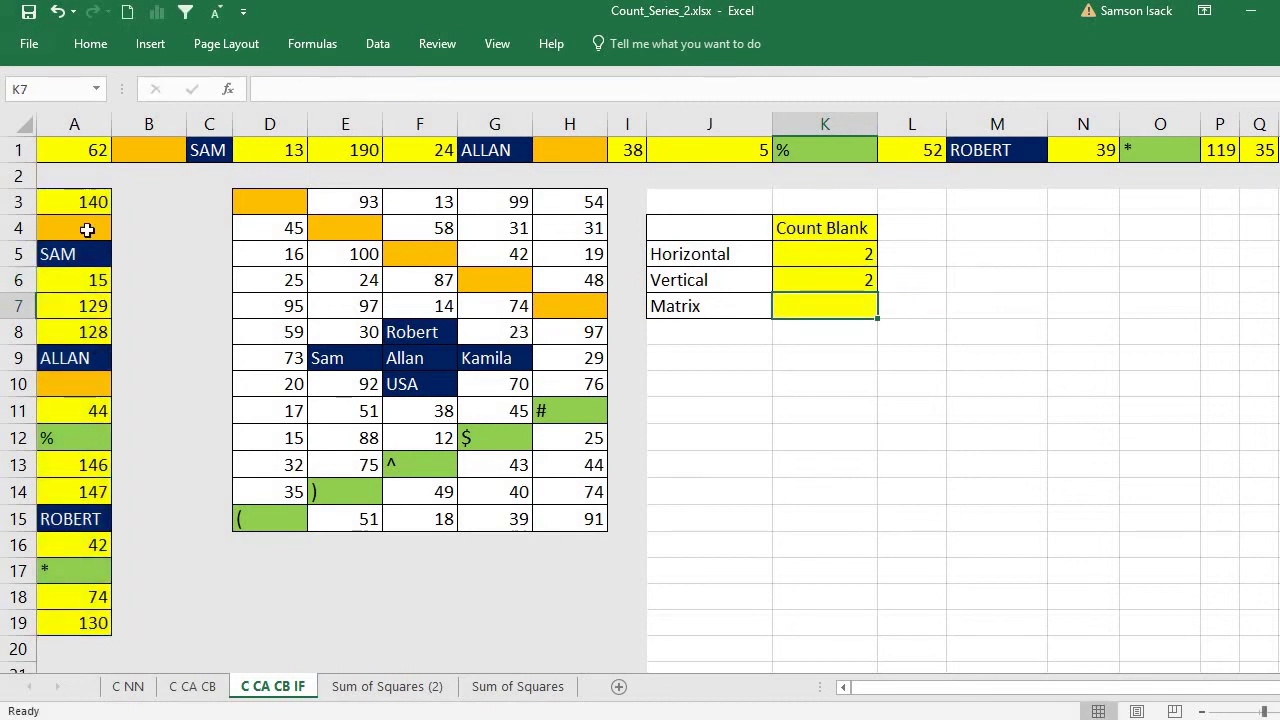
Check the vertical result against blank cells A4 and A10, and review the range argument of the formula in K6.
{"action": "left_click", "coordinate": [88, 230]}
{"action": "left_click", "coordinate": [66, 384]}
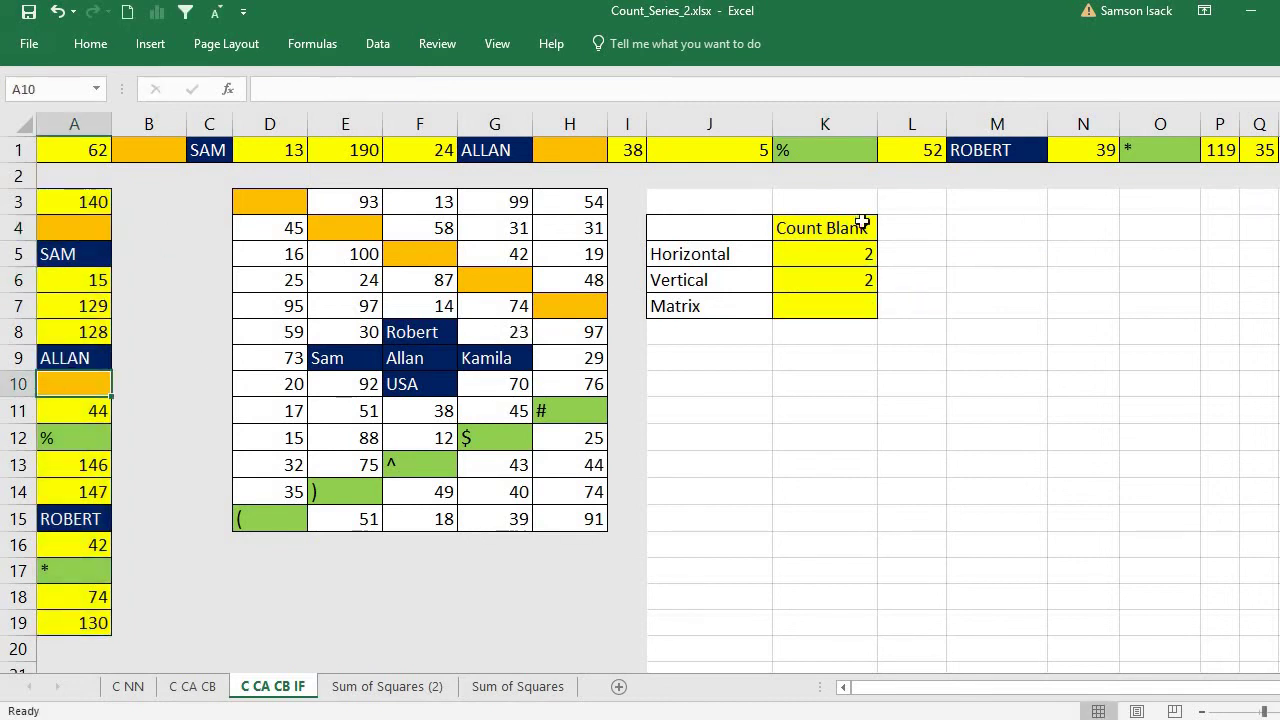
{"action": "left_click", "coordinate": [828, 280]}
{"action": "double_click", "coordinate": [834, 280]}
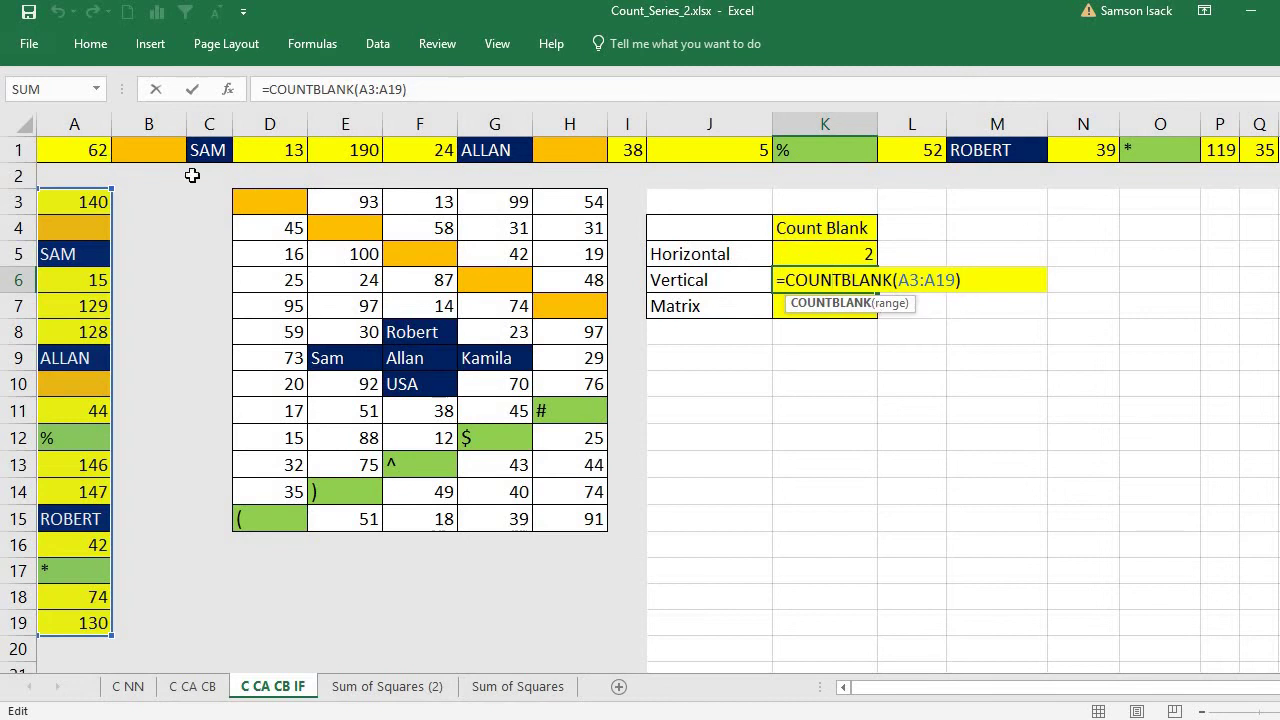
{"action": "left_click", "coordinate": [929, 281]}
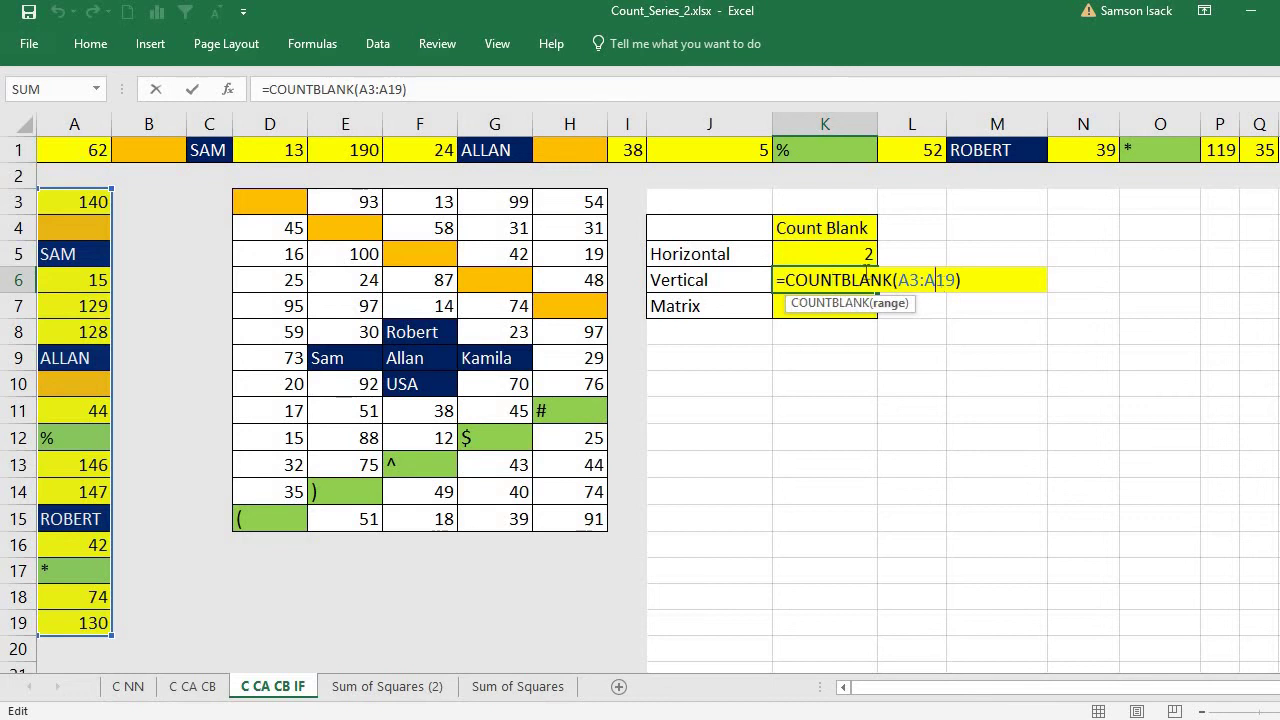
{"action": "key", "text": "shift+Left"}
{"action": "key", "text": "shift+Left"}
{"action": "key", "text": "shift+Left"}
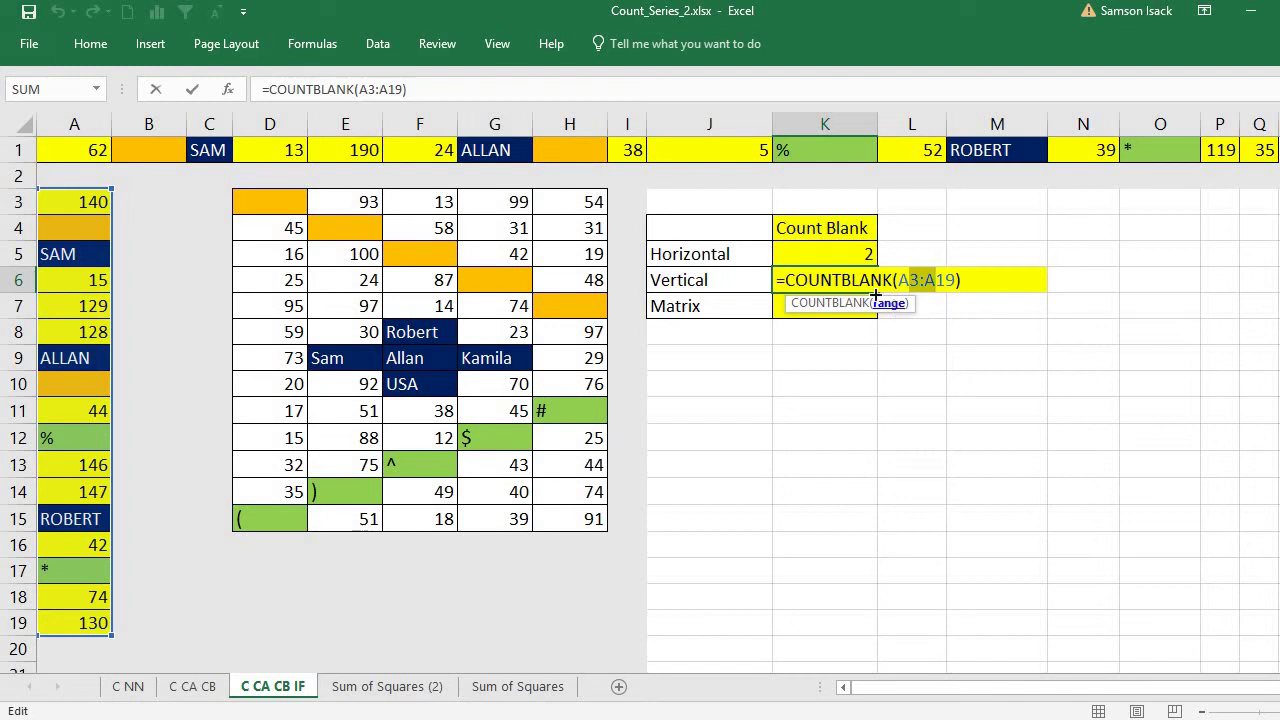
{"action": "key", "text": "Return"}
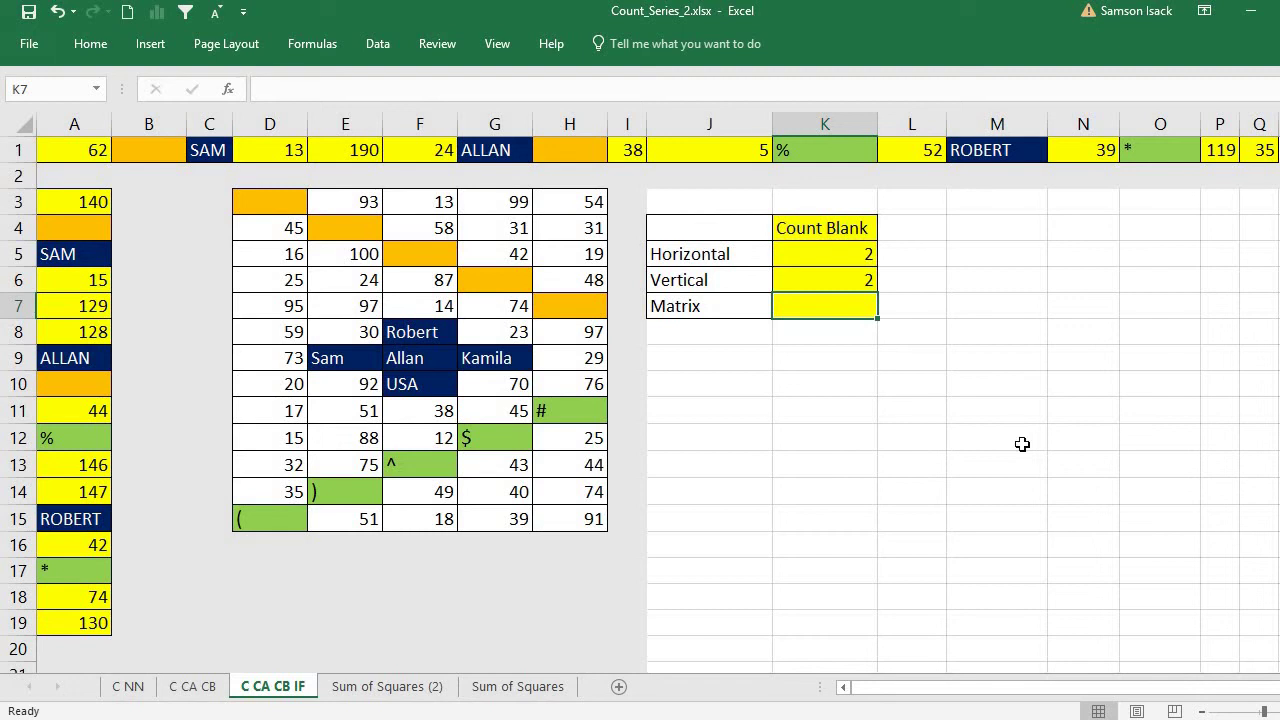
Enter =COUNTBLANK(D3:H15) in K7 to count the blank cells in the matrix range.
{"action": "left_click_drag", "start_coordinate": [274, 203], "coordinate": [440, 205]}
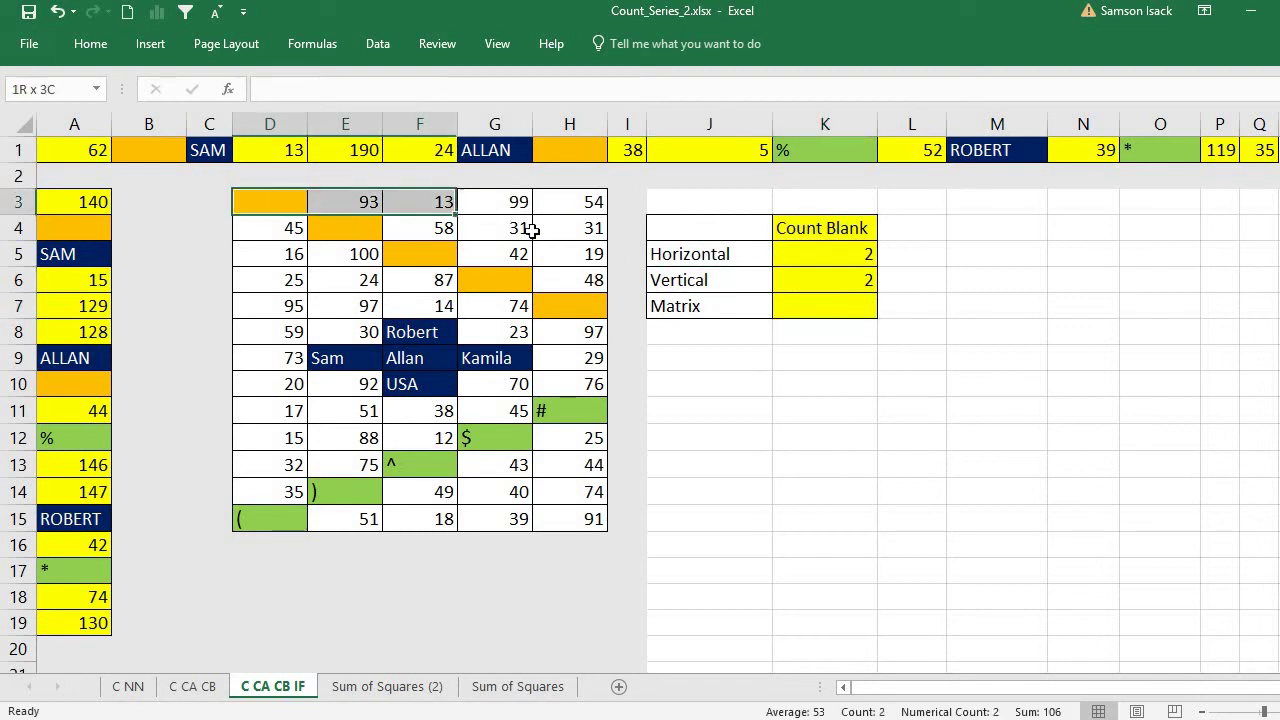
{"action": "left_click_drag", "start_coordinate": [532, 230], "coordinate": [596, 520]}
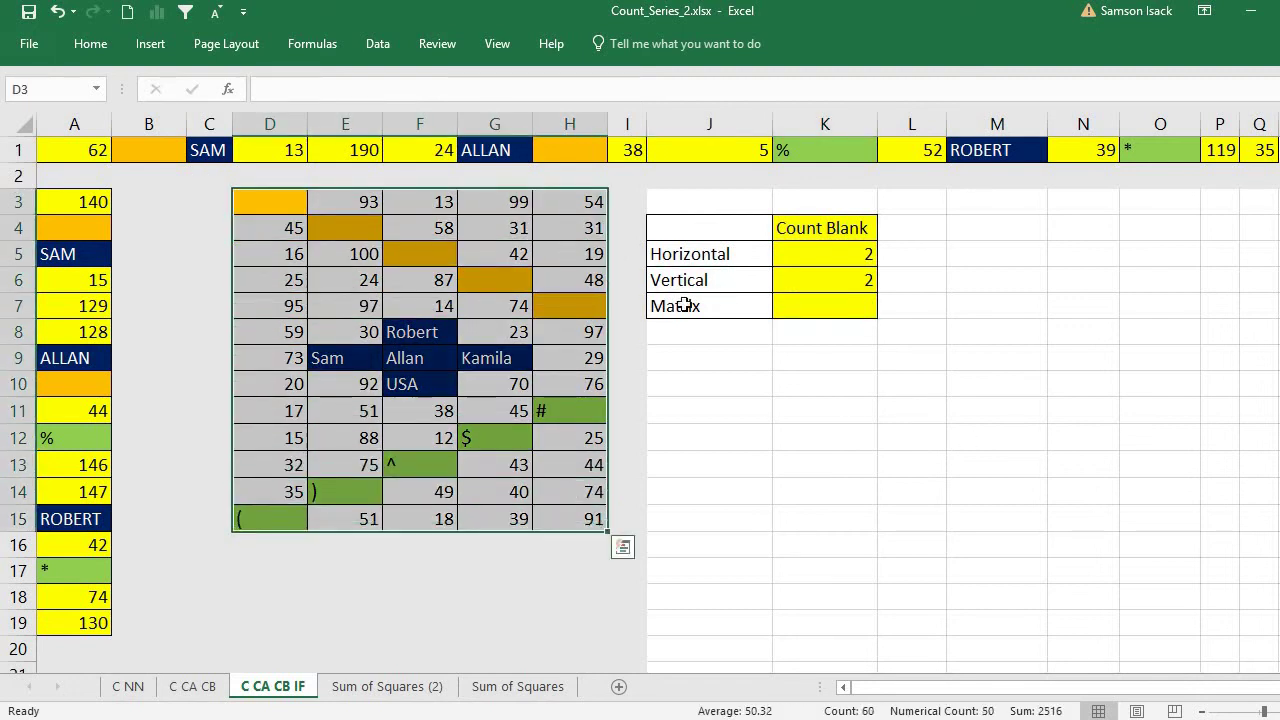
{"action": "double_click", "coordinate": [812, 310]}
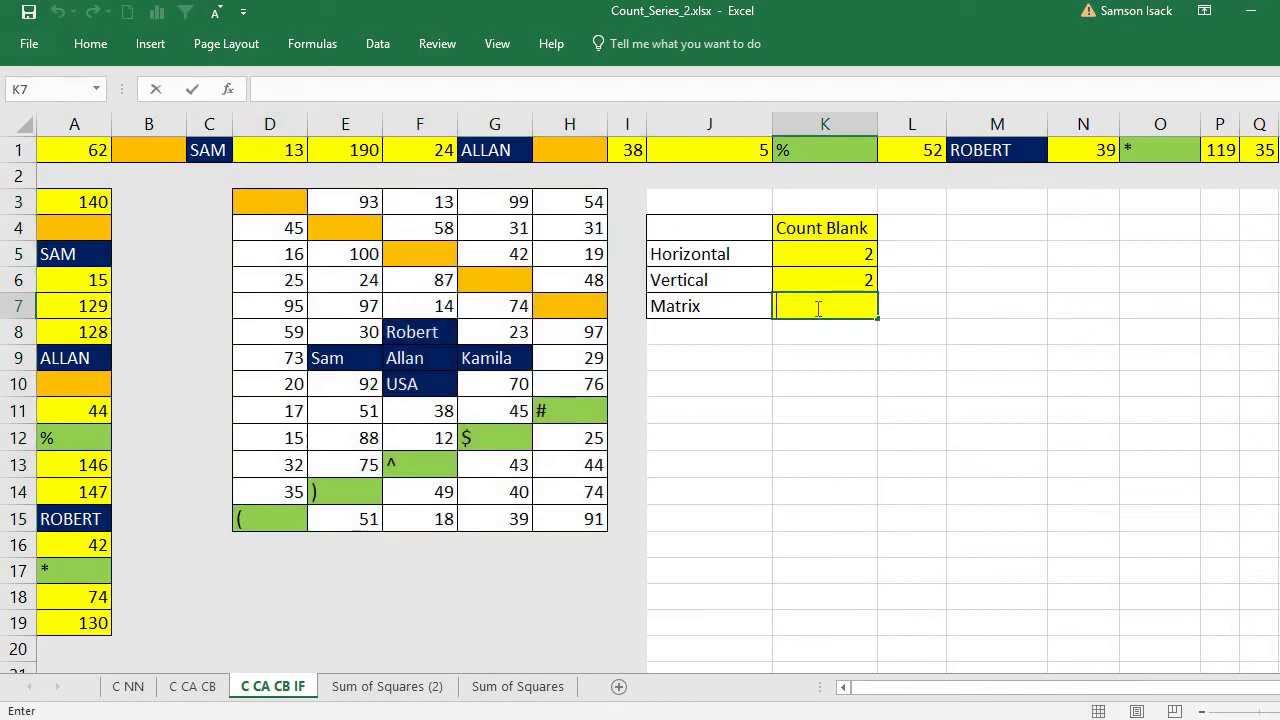
{"action": "type", "text": "=CO"}
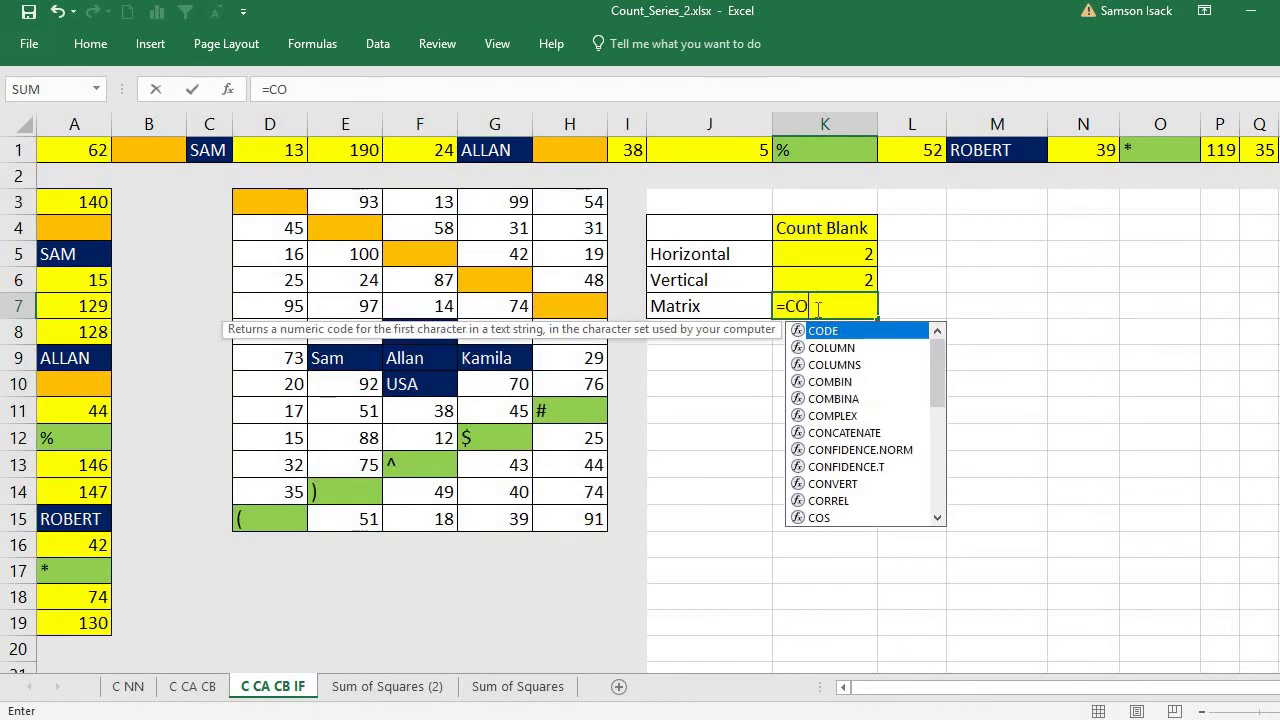
{"action": "type", "text": "UNT"}
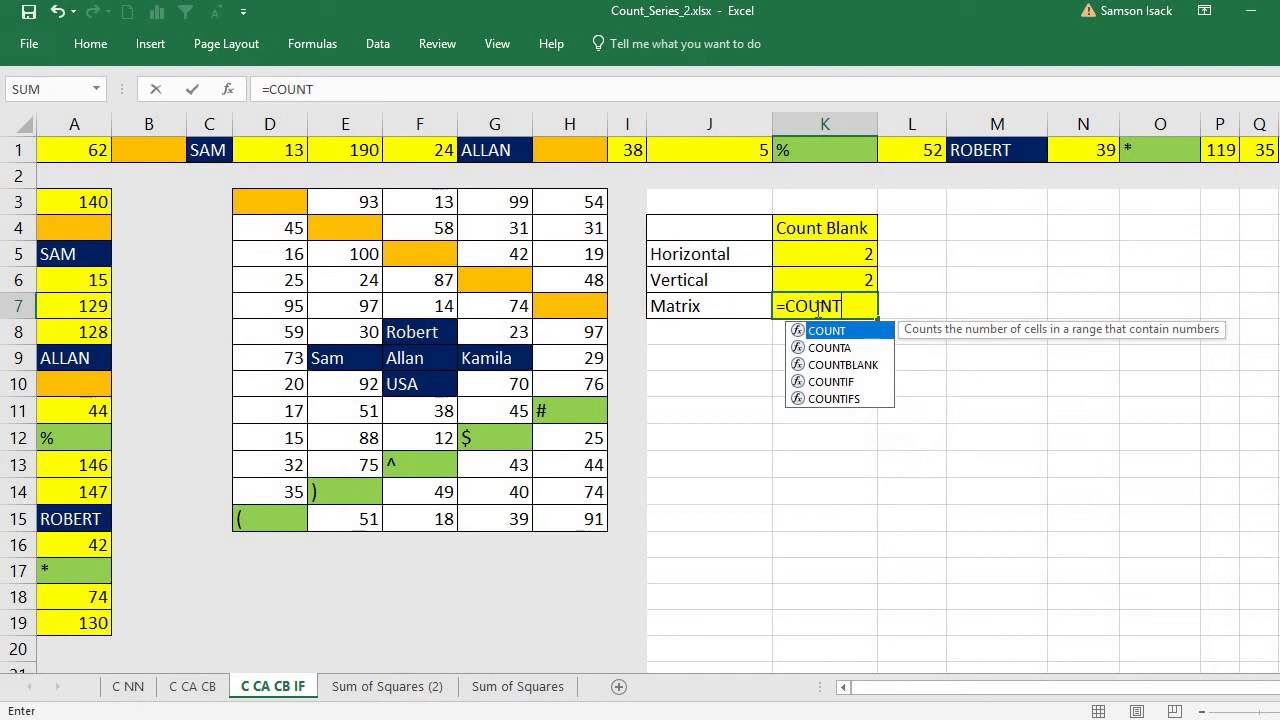
{"action": "type", "text": "BLANK"}
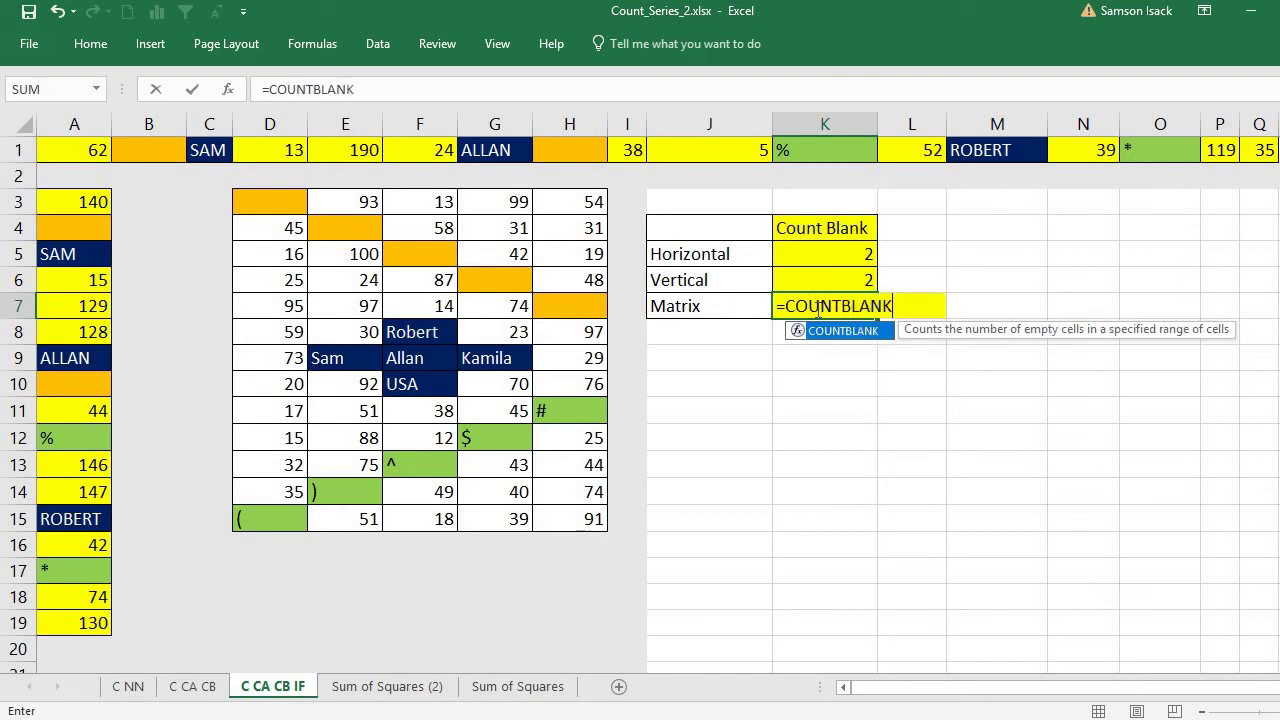
{"action": "type", "text": "("}
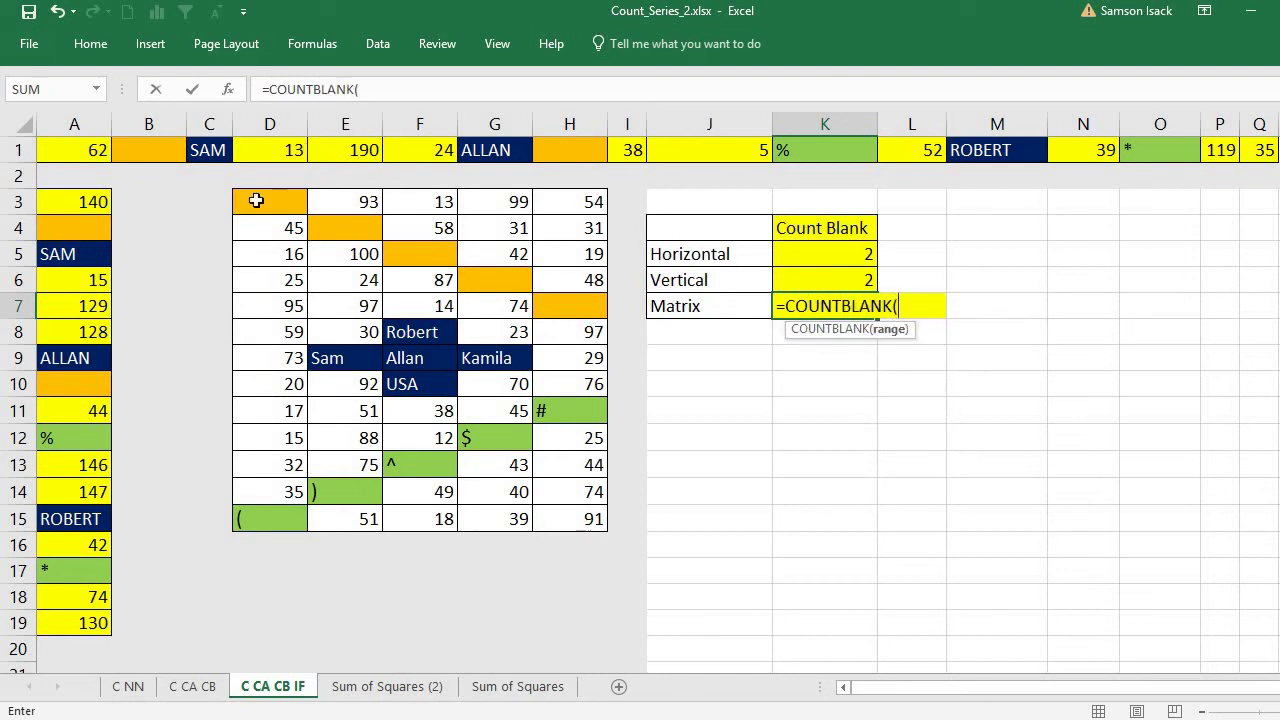
{"action": "left_click", "coordinate": [256, 201]}
{"action": "left_click_drag", "start_coordinate": [511, 224], "coordinate": [553, 476]}
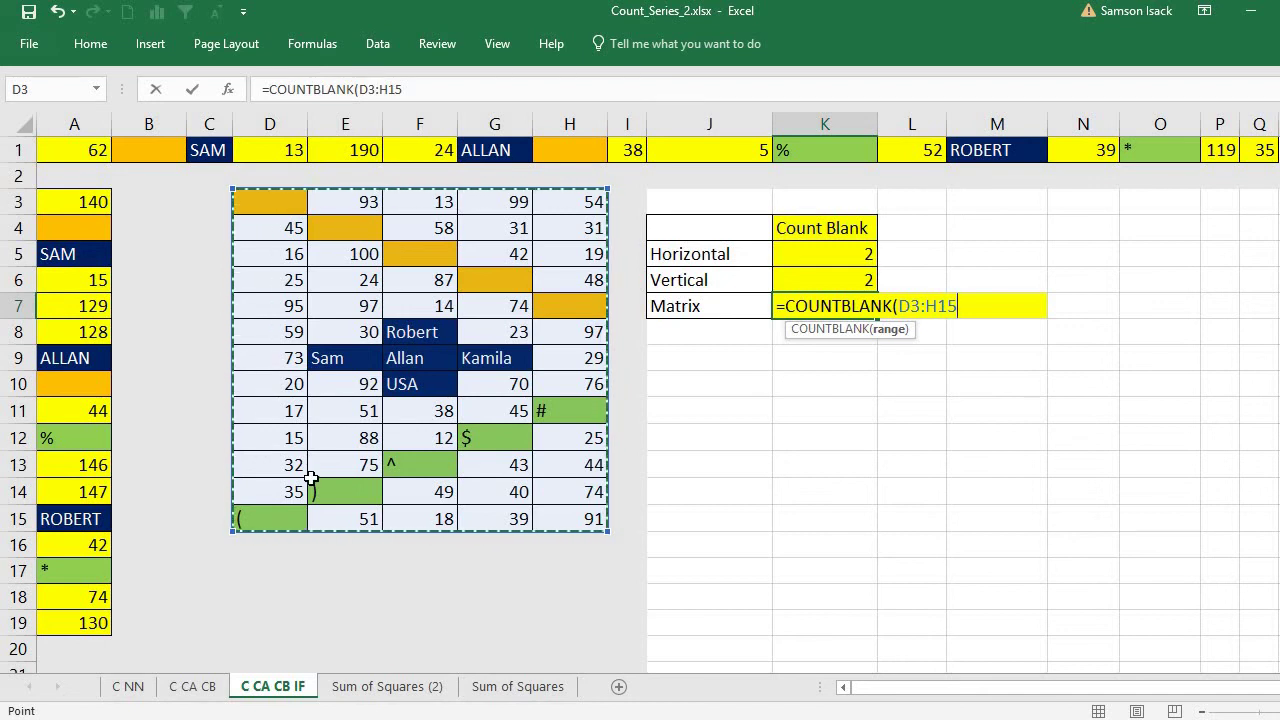
{"action": "type", "text": ")"}
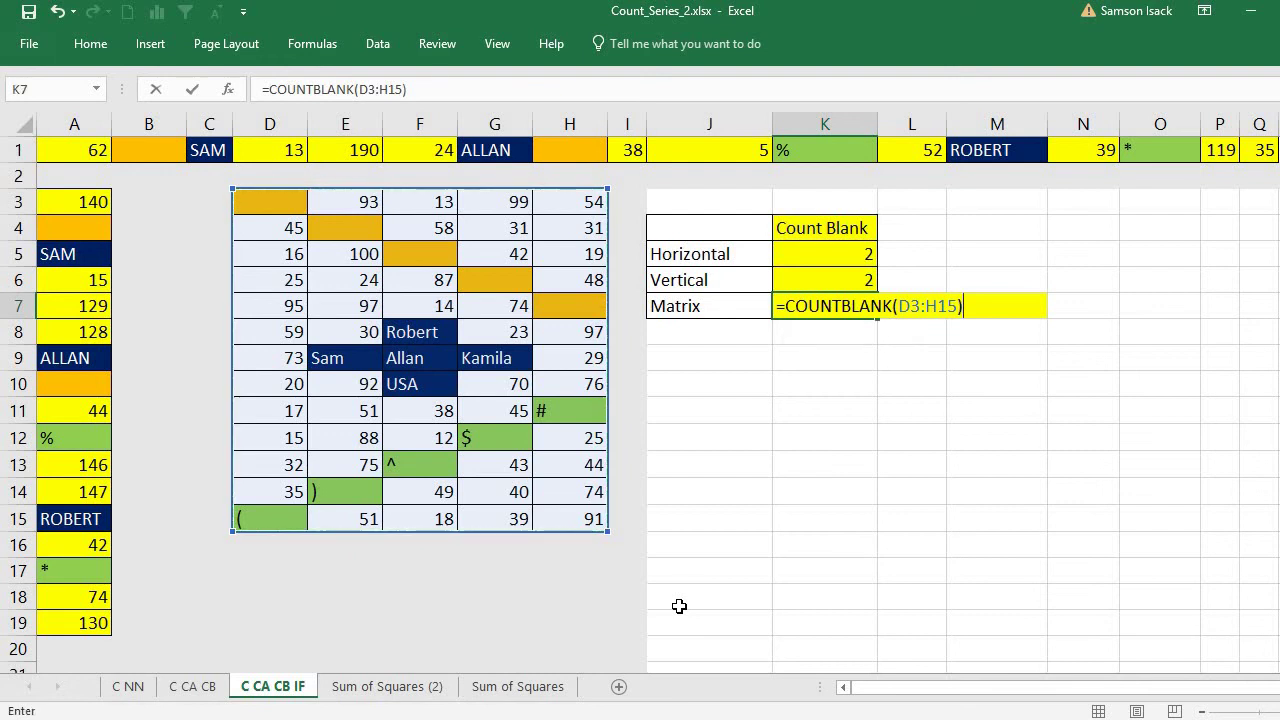
{"action": "key", "text": "Return"}
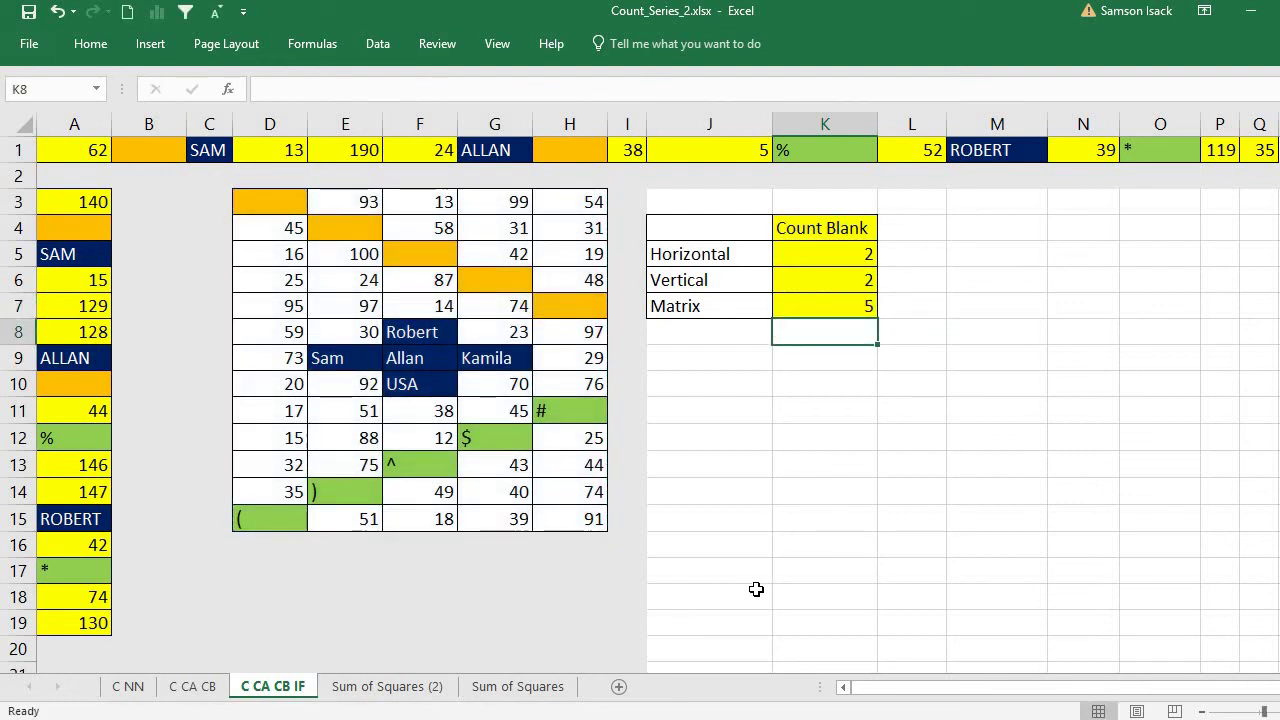
Check the matrix result in K7 against the blank cells D3, E4, F5, G6 and H7.
{"action": "left_click", "coordinate": [780, 305]}
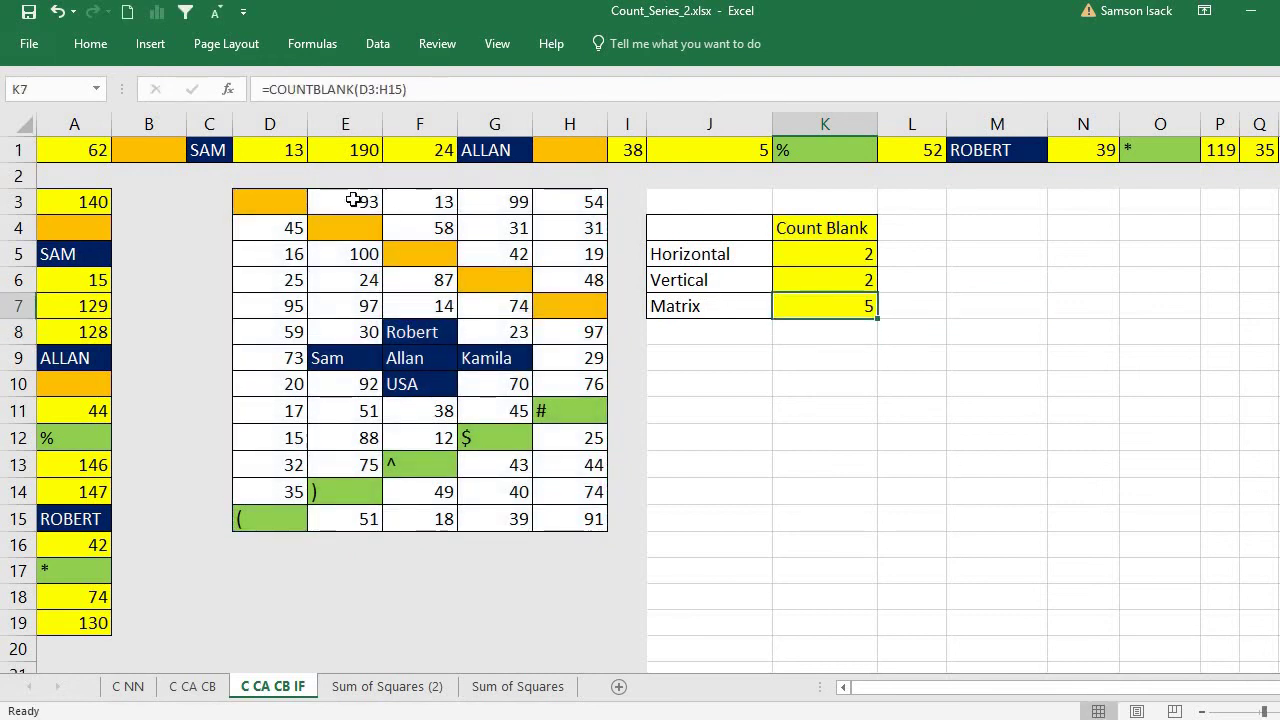
{"action": "left_click", "coordinate": [252, 199]}
{"action": "left_click", "coordinate": [325, 230]}
{"action": "left_click", "coordinate": [437, 259]}
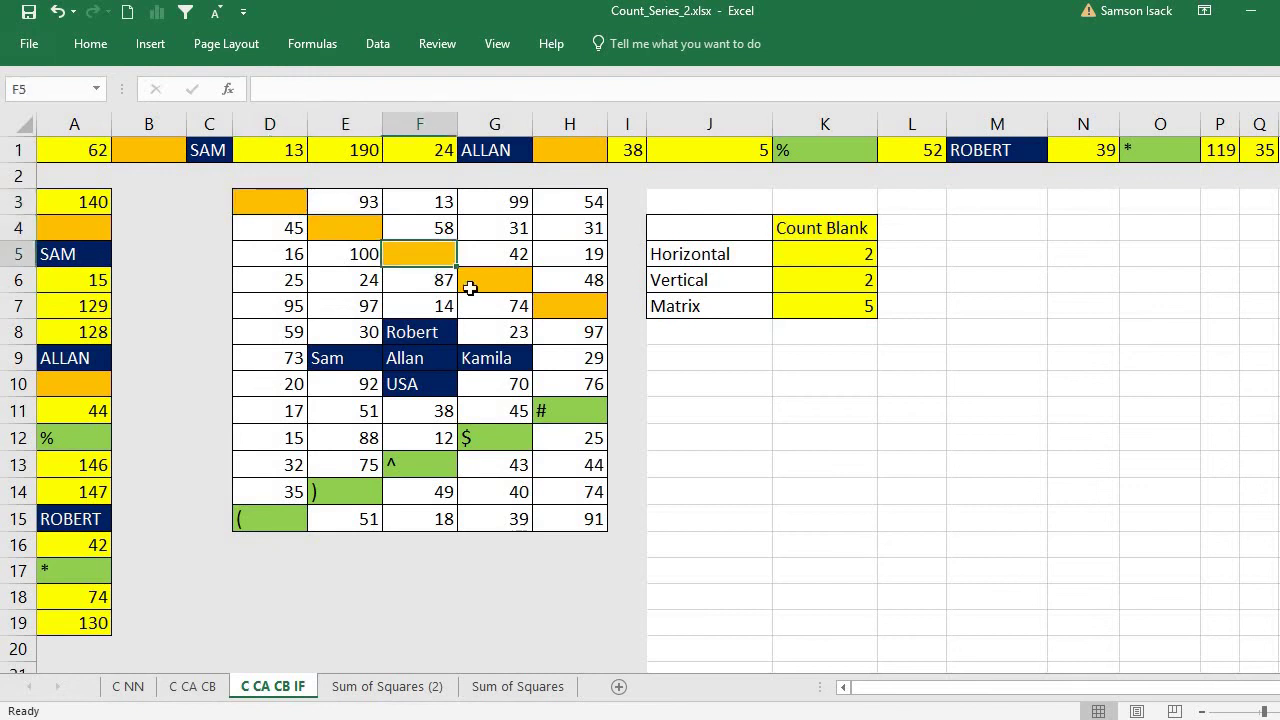
{"action": "left_click", "coordinate": [490, 286]}
{"action": "left_click", "coordinate": [591, 313]}
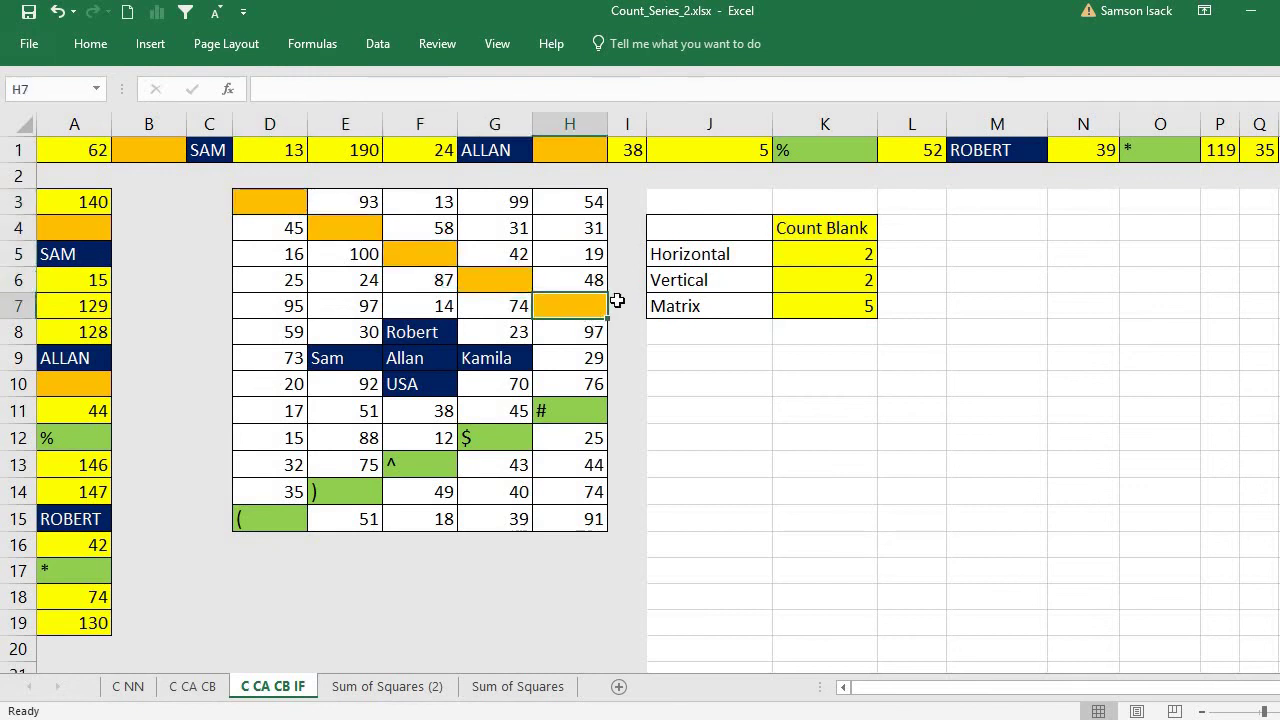
{"action": "left_click", "coordinate": [833, 309]}
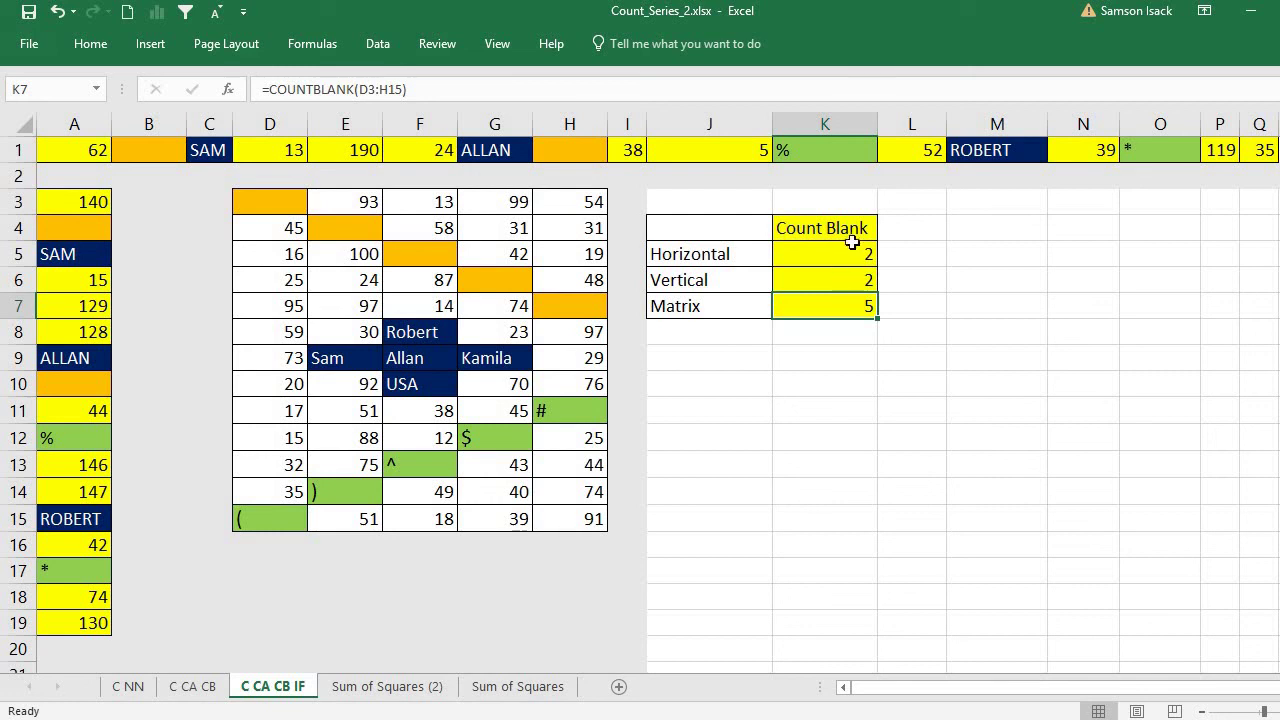
{"action": "left_click", "coordinate": [852, 236]}
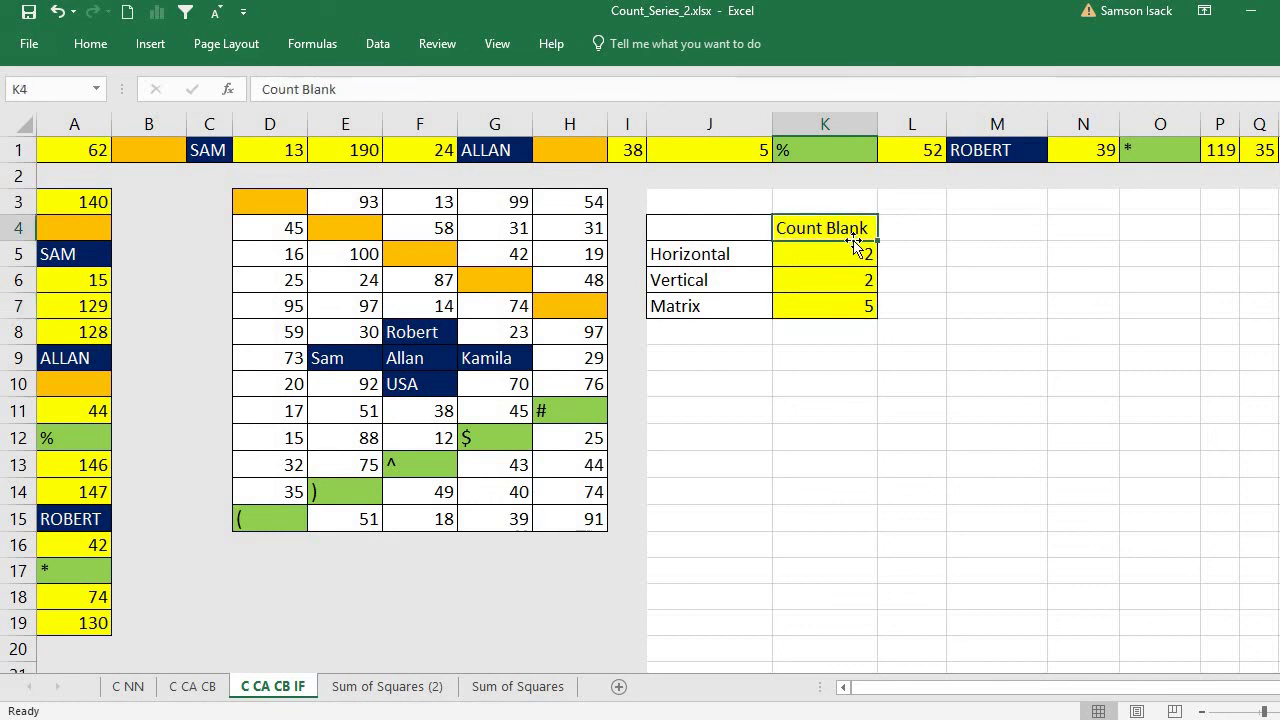